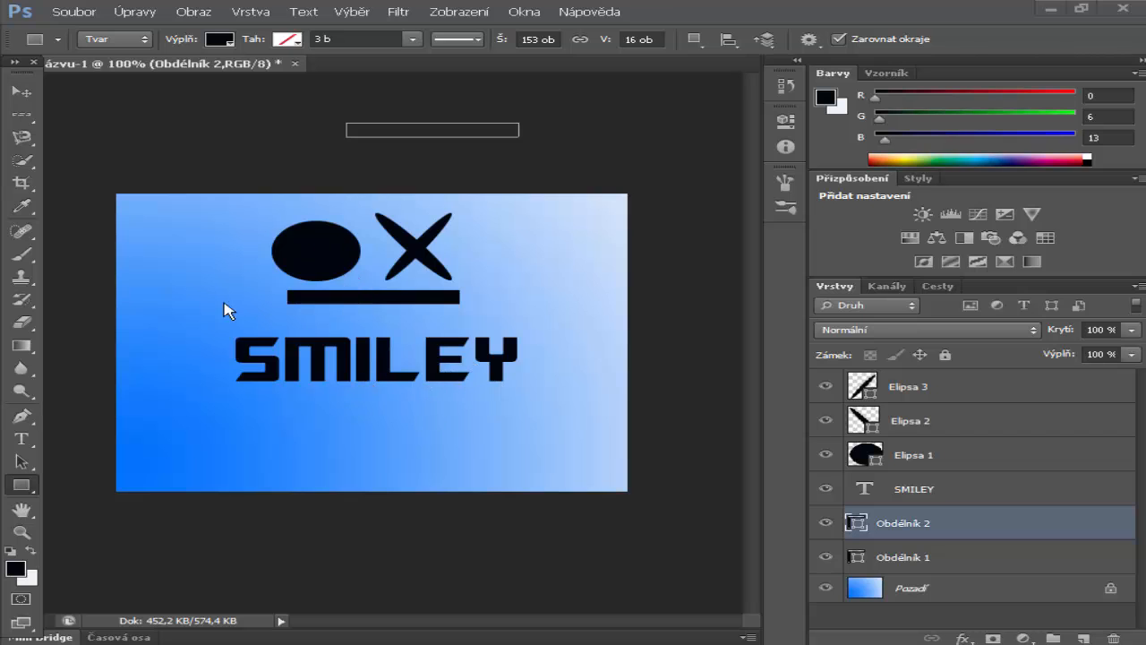
- Create a new RGB document at the default Photoshop size with a white background
click(60, 19)
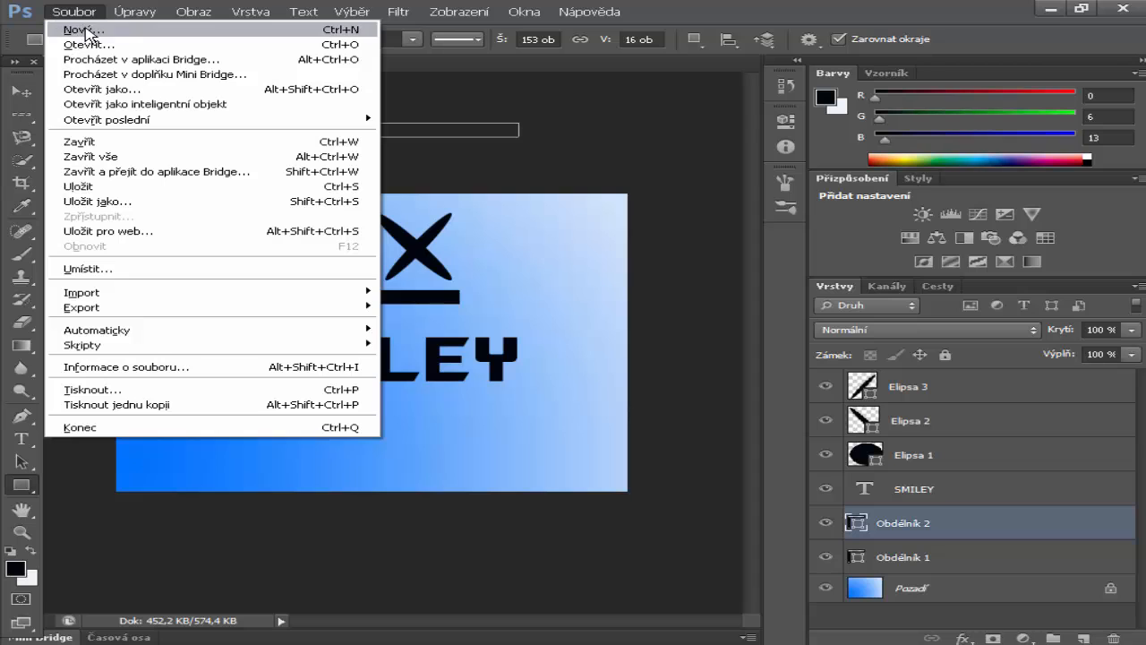
click(89, 32)
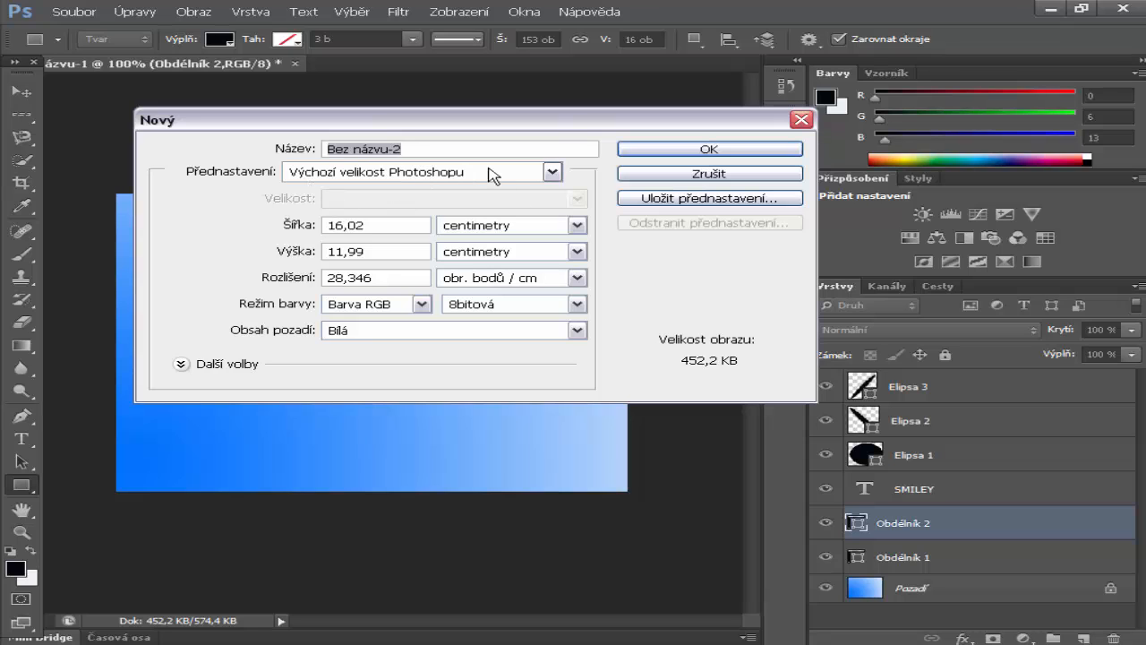
click(716, 149)
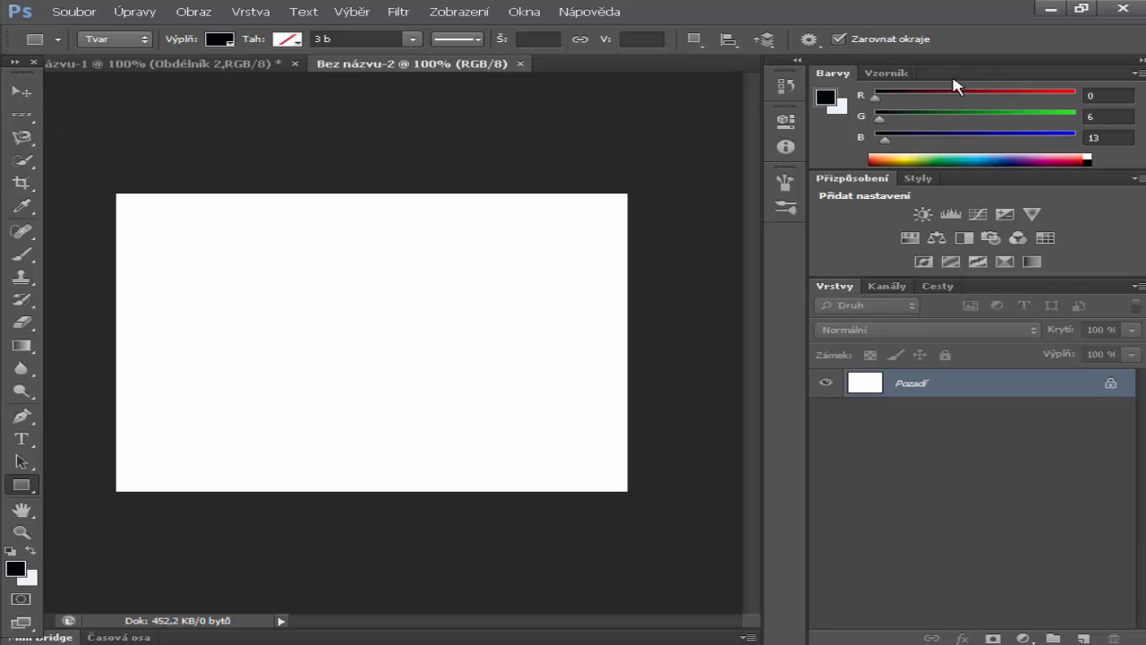
click(886, 73)
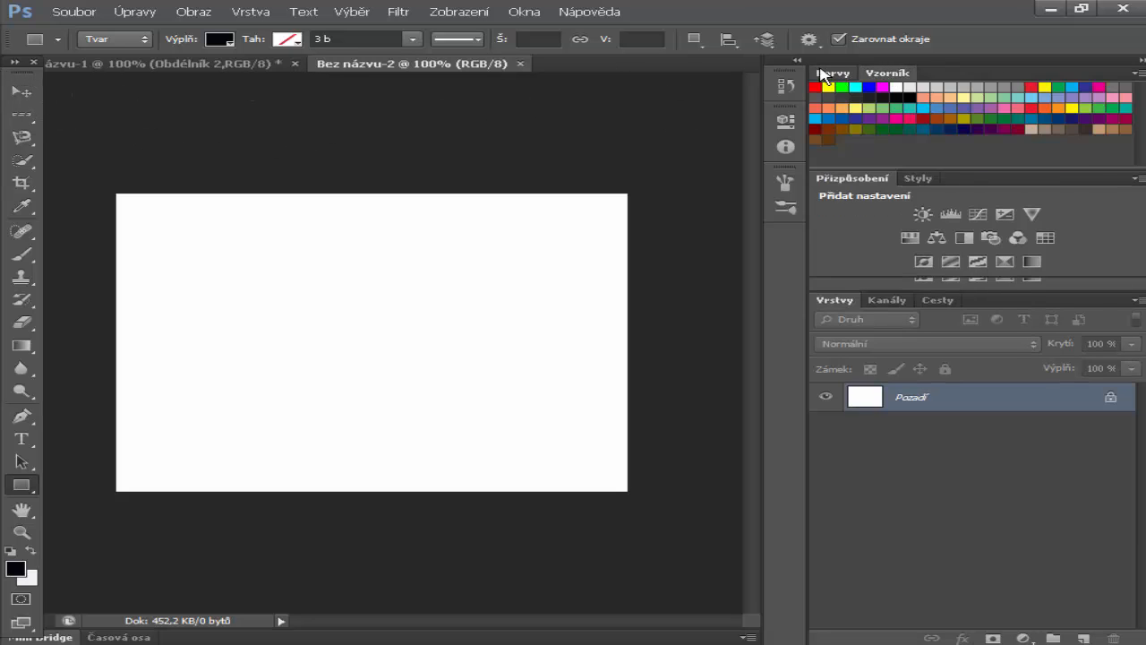
click(821, 72)
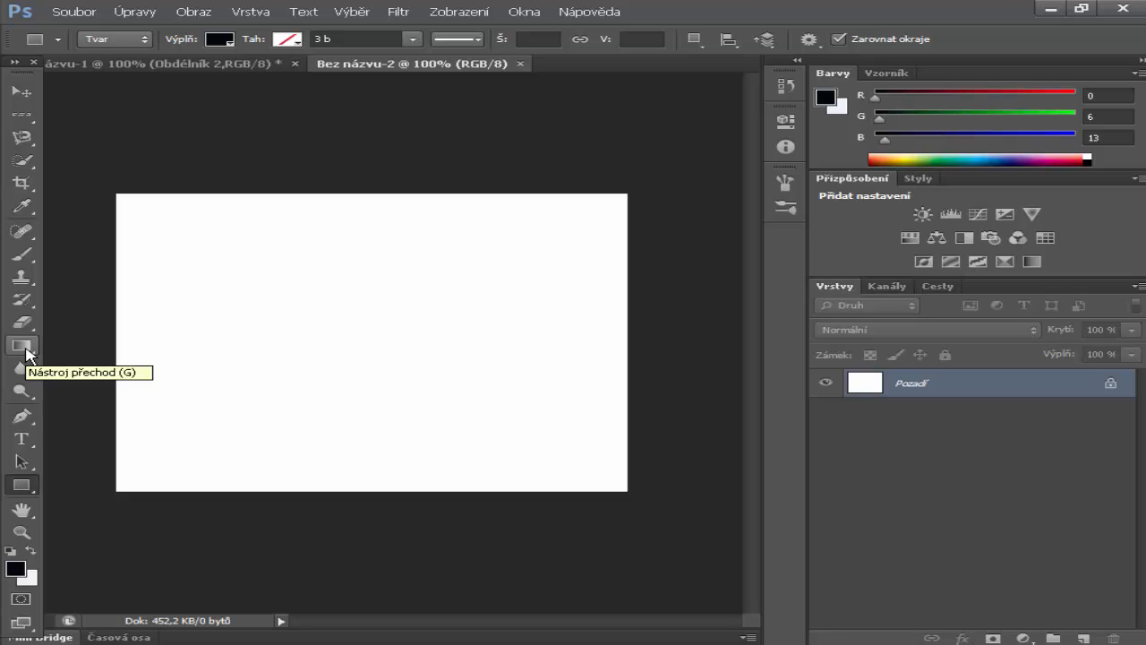
- Set the foreground colour to blue (#0072ff) and the background colour to white (#ffffff) for the Gradient tool
drag(30, 353, 105, 348)
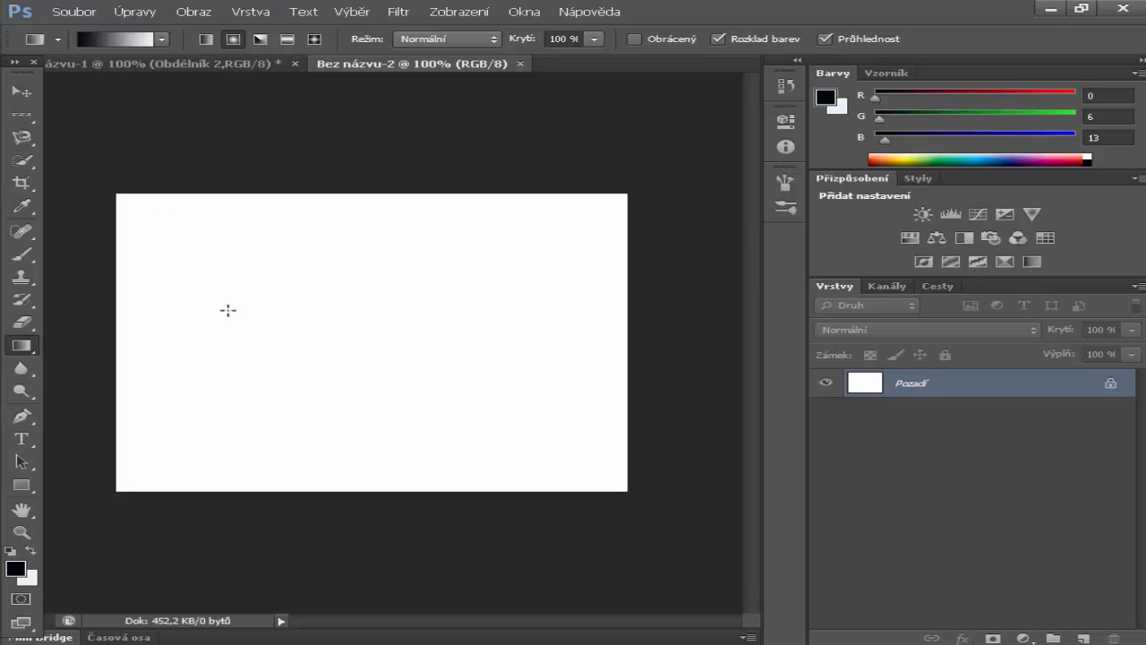
click(824, 101)
drag(742, 153, 1003, 133)
key(Return)
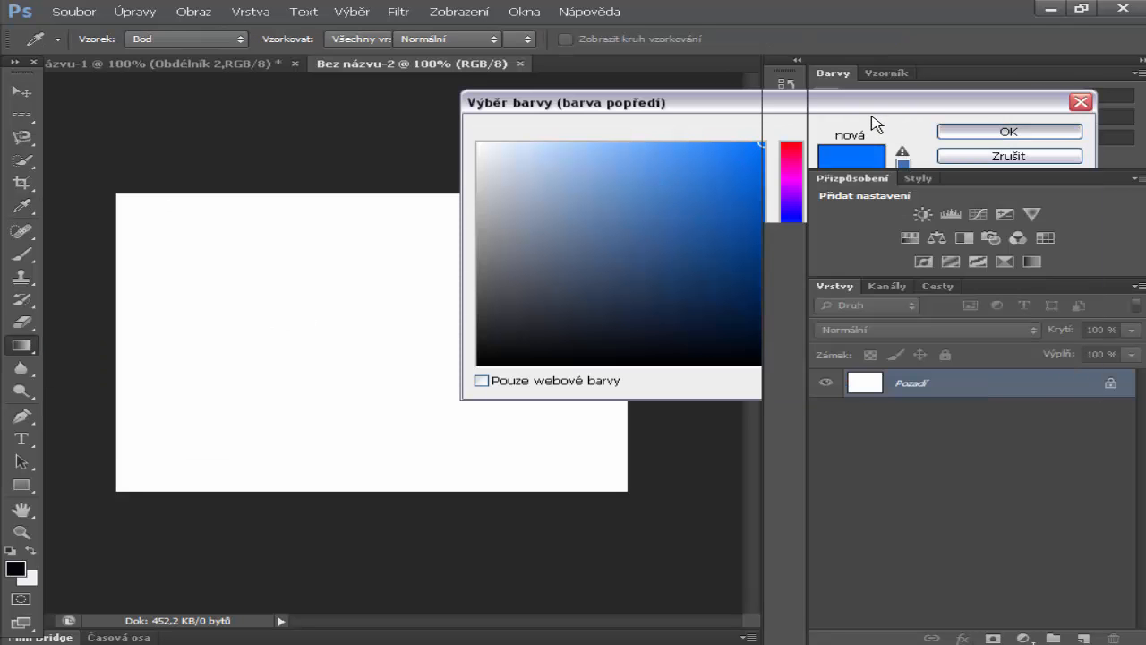
click(843, 111)
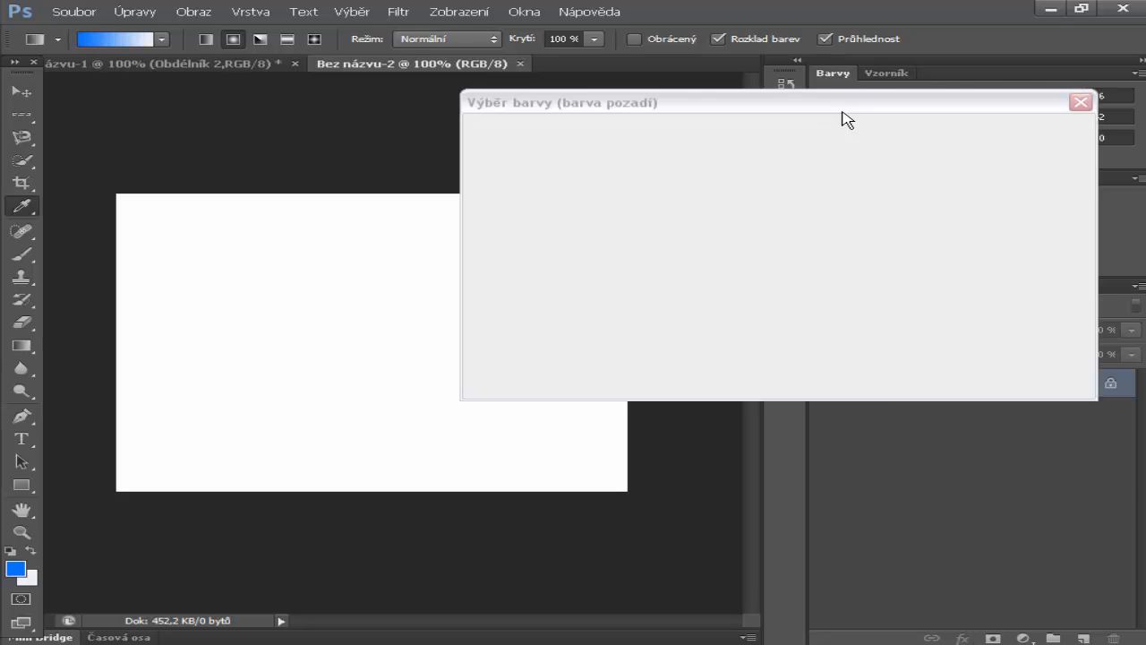
drag(647, 159, 575, 151)
drag(488, 148, 477, 142)
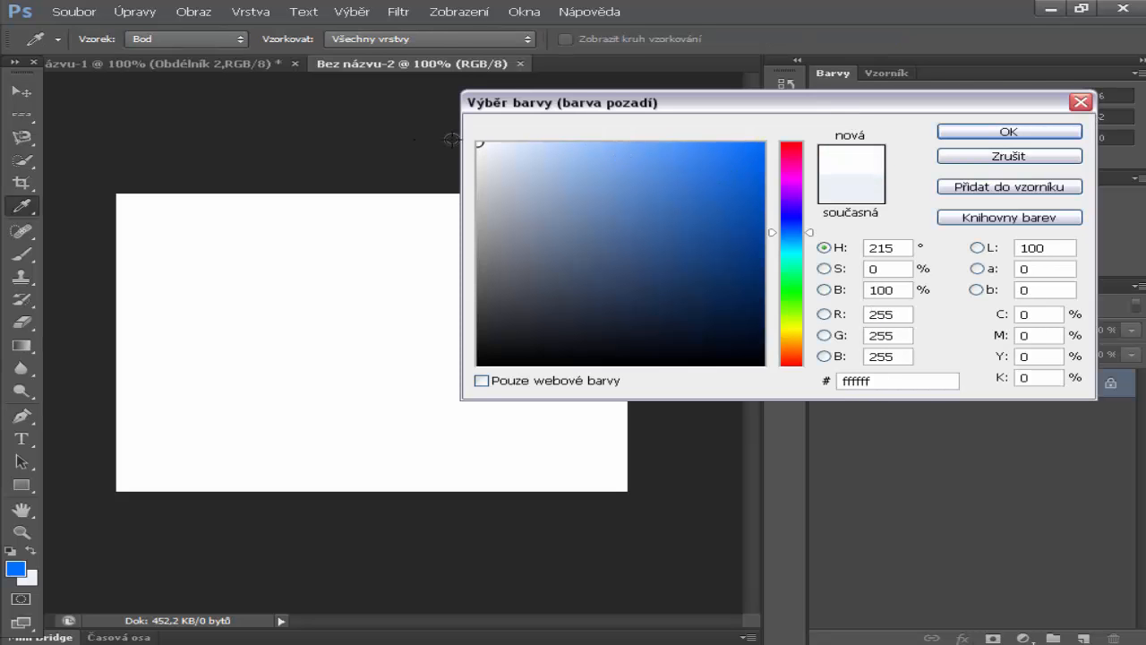
click(983, 134)
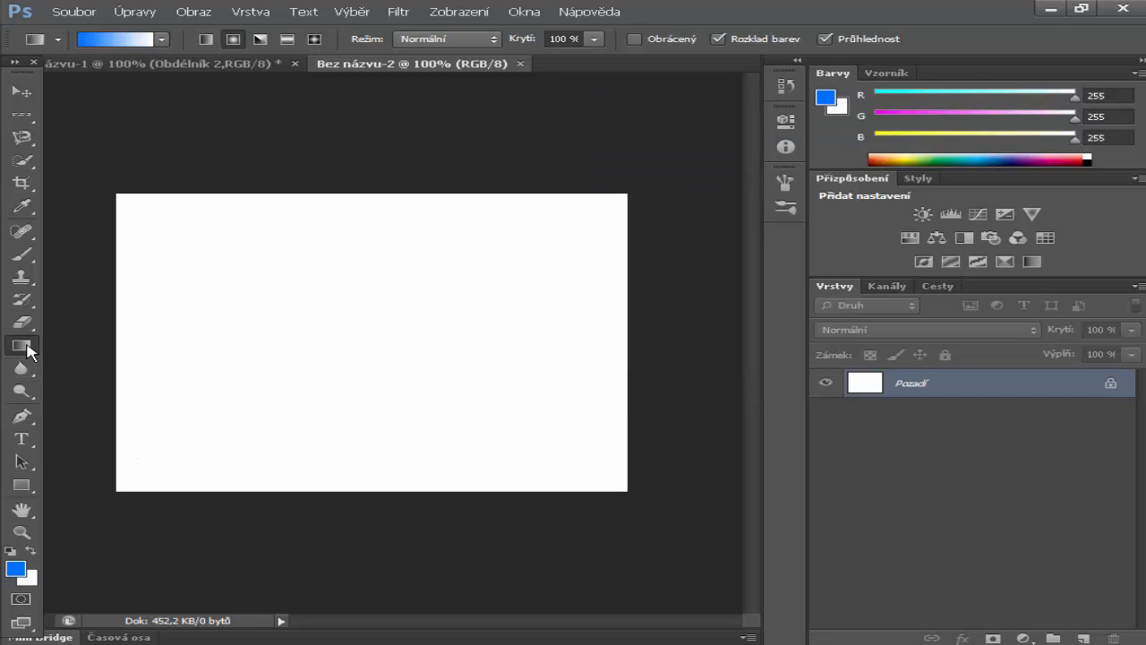
- Try radial, angle and linear blue-to-white gradients across the background layer
drag(124, 480, 611, 218)
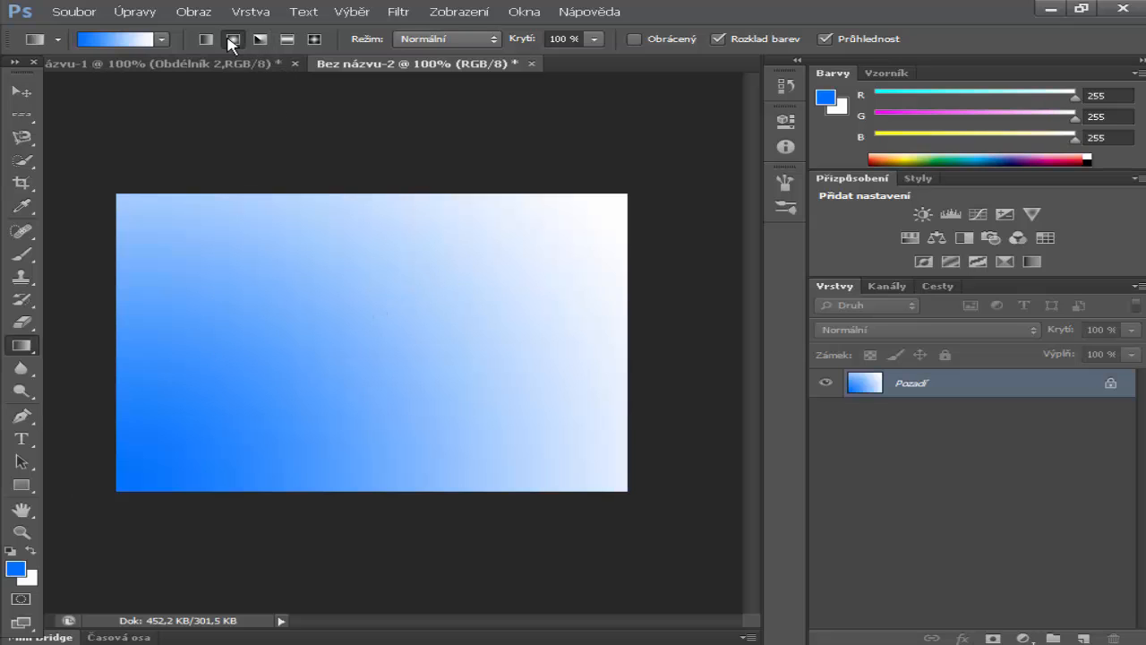
drag(178, 428, 700, 190)
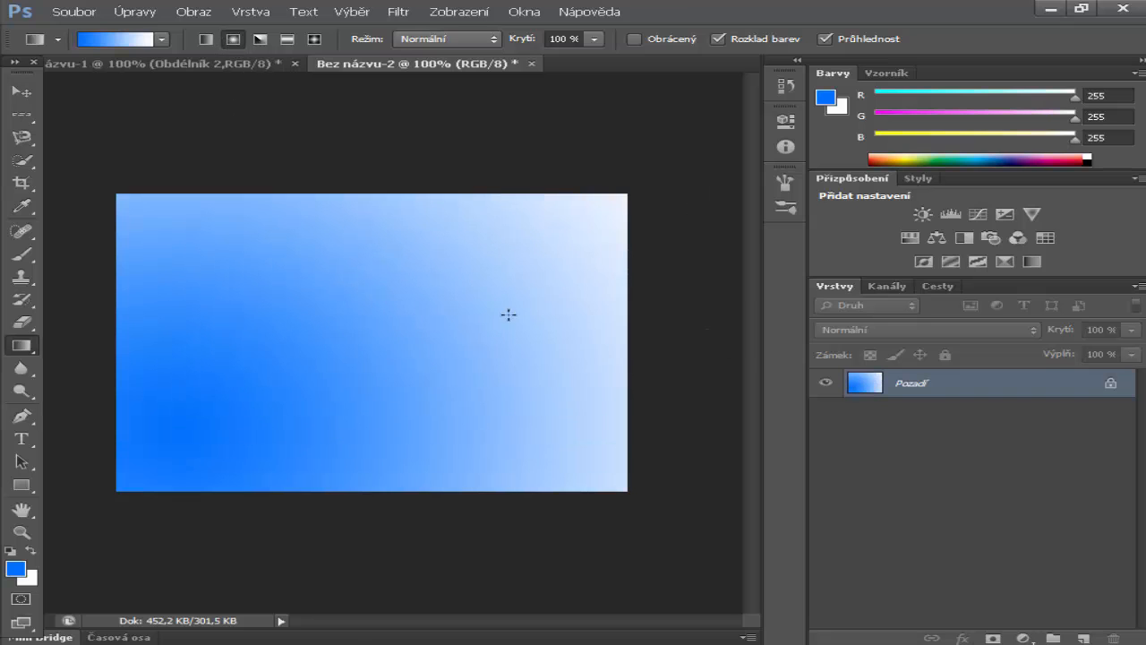
click(260, 39)
drag(133, 418, 660, 192)
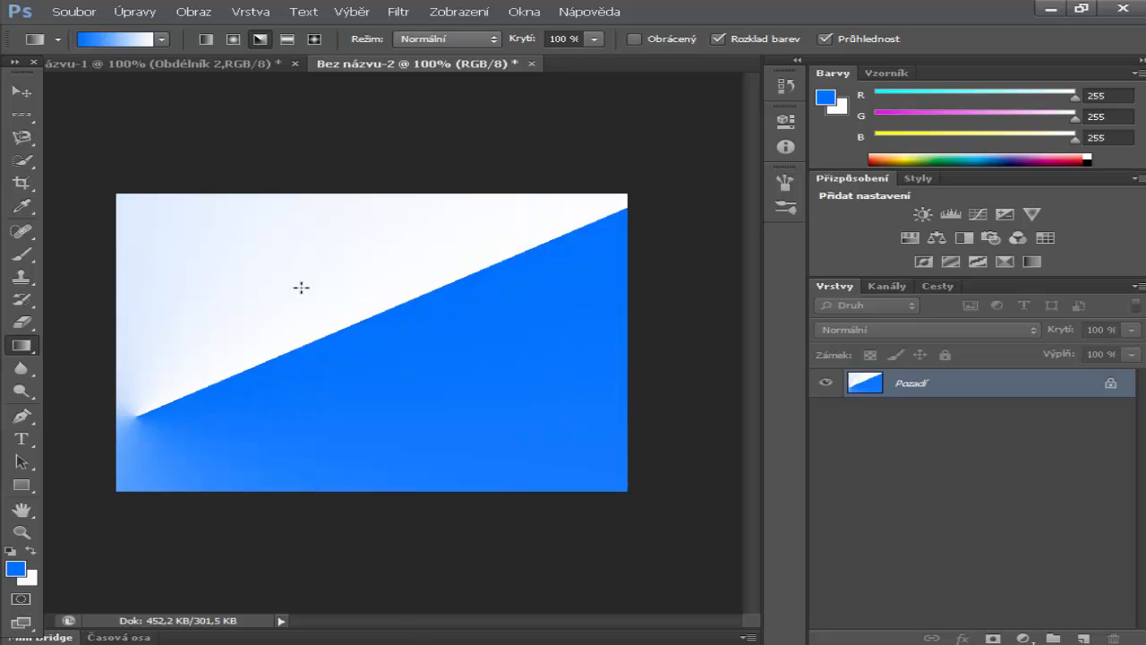
click(206, 39)
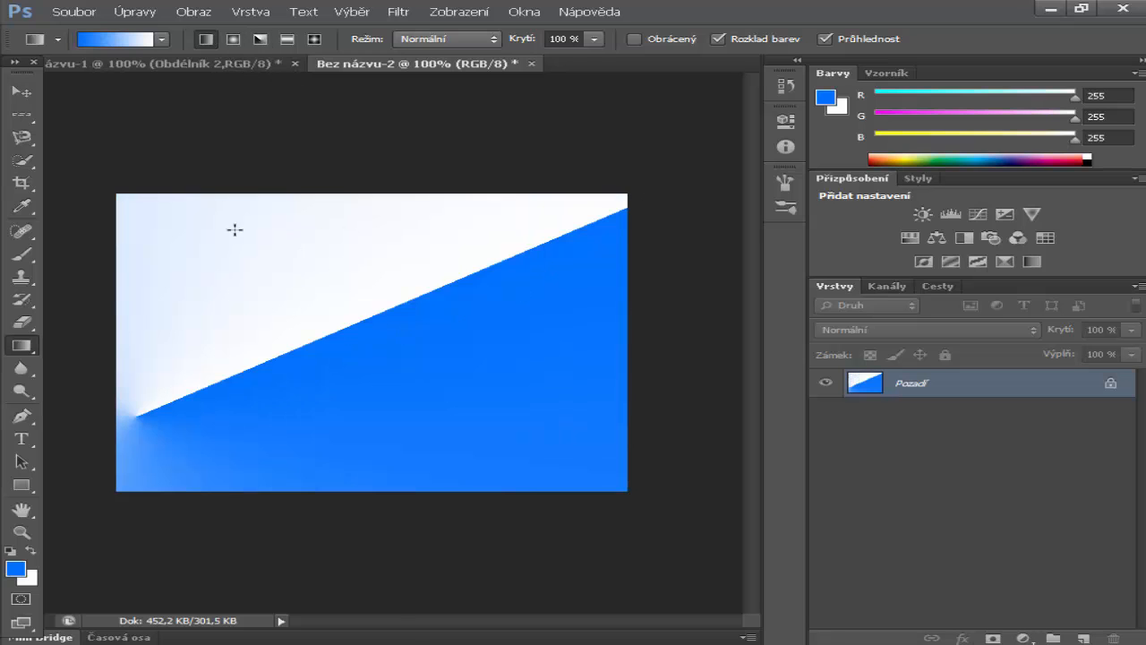
drag(198, 360, 691, 205)
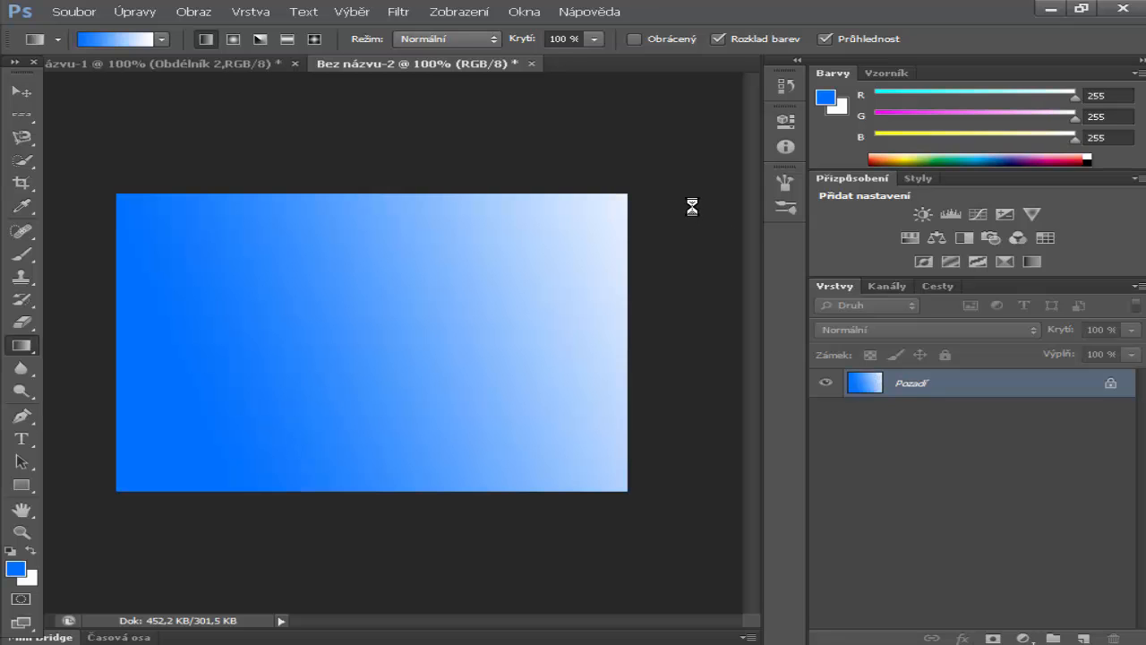
- Fill the background layer with a radial blue-to-white gradient running from the canvas's lower-left area to beyond its upper-right corner
click(233, 38)
drag(152, 432, 752, 172)
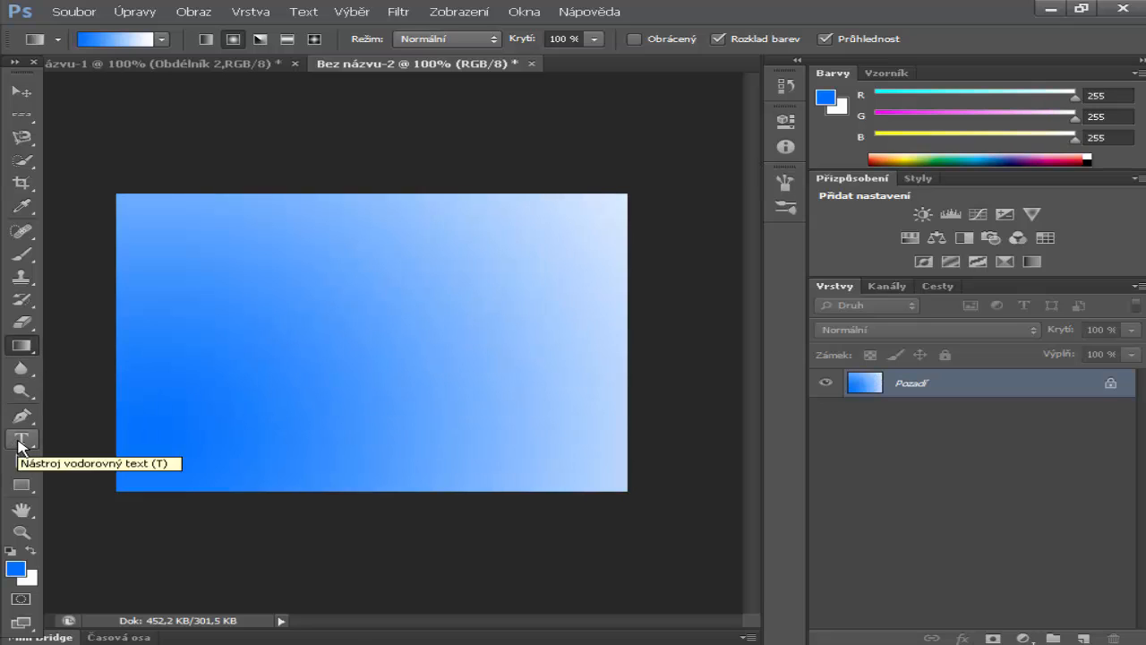
- Add the horizontal text SMILEY in Optimus at size 72 and place it slightly below the canvas centre
click(20, 441)
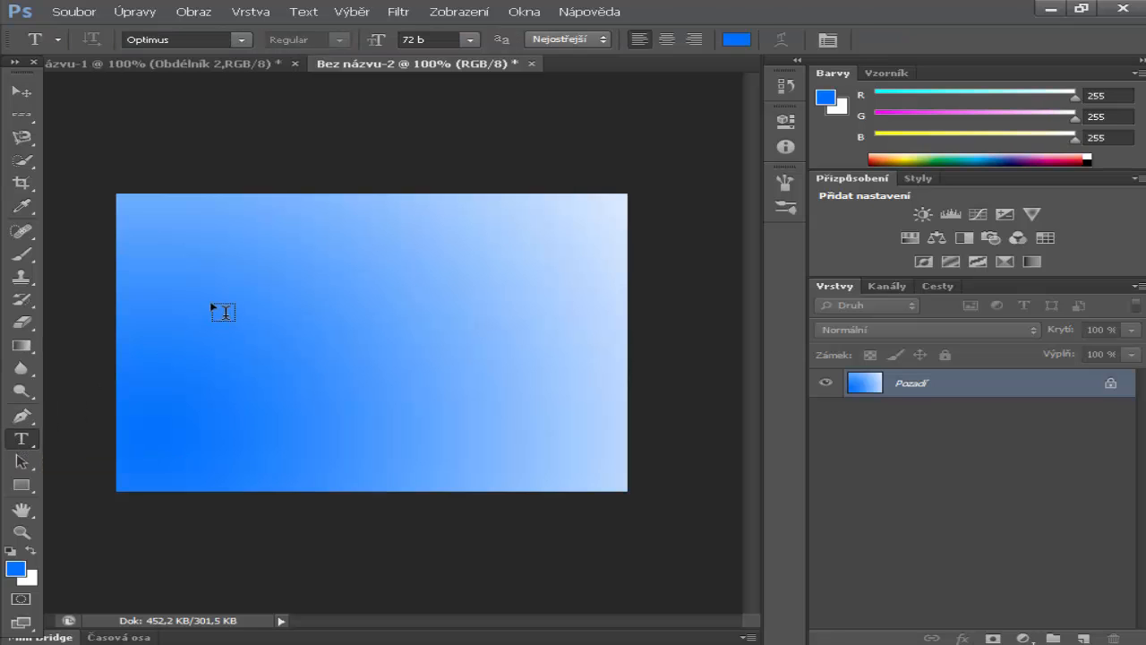
click(240, 330)
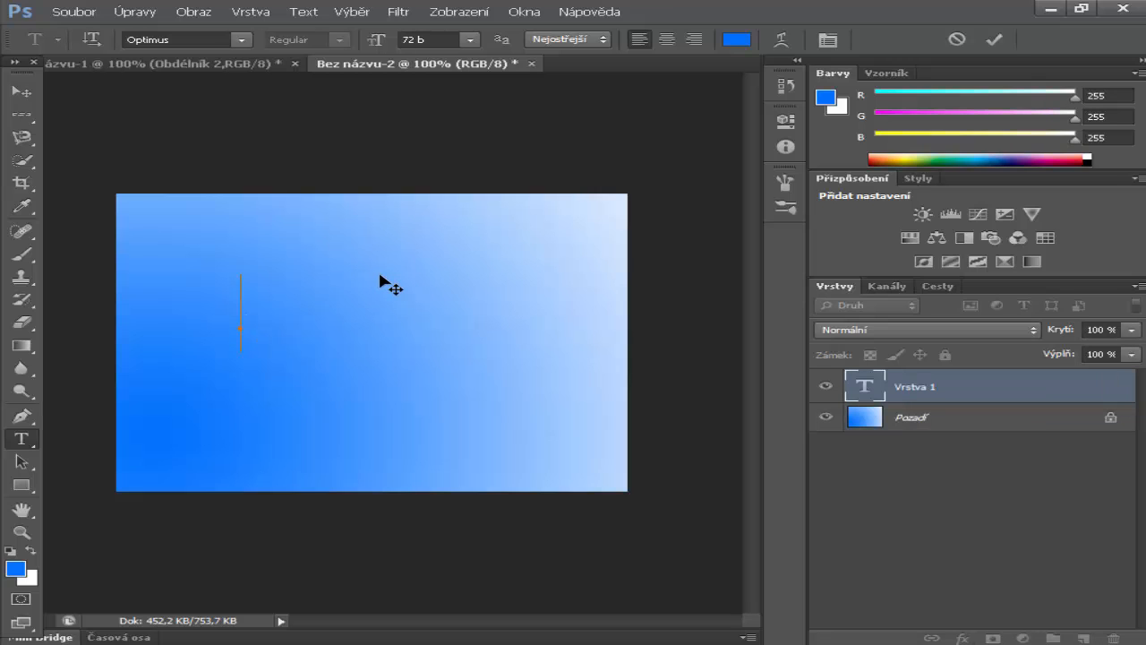
text(SMILEY)
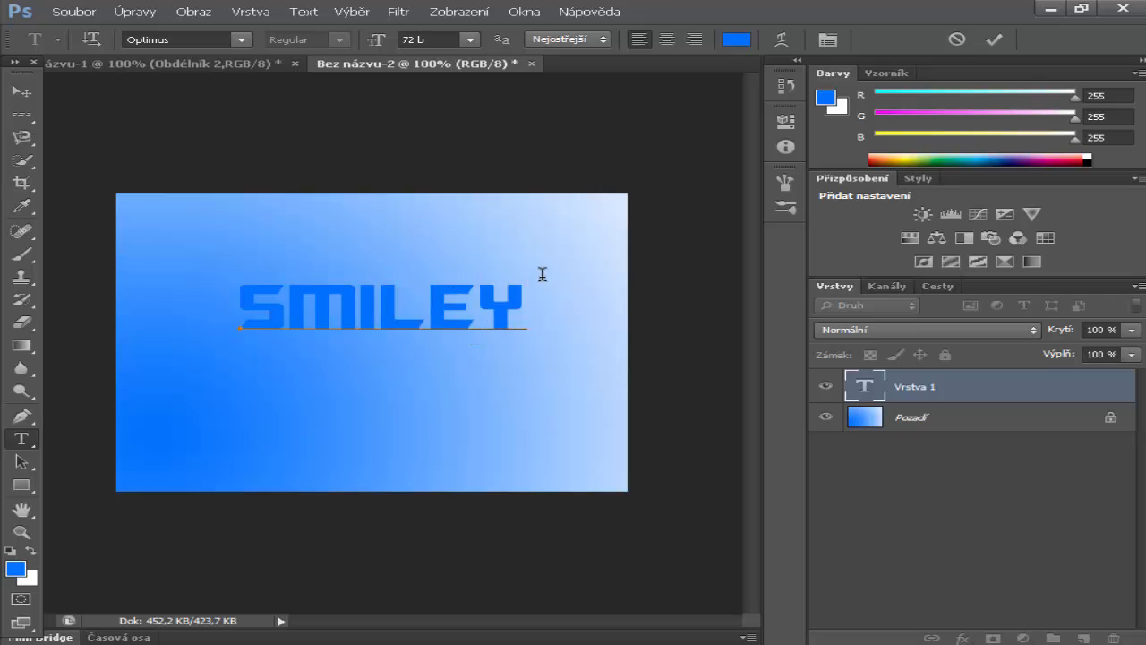
drag(559, 290, 555, 335)
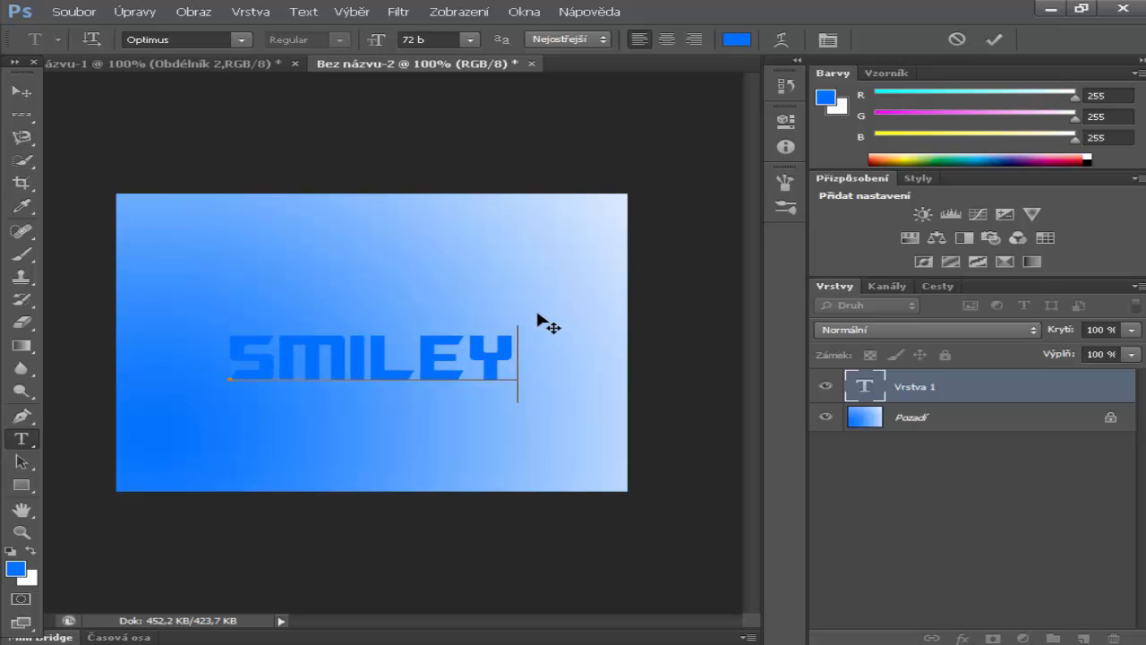
- Change the colour of the whole SMILEY text to black
drag(512, 356, 248, 357)
click(737, 39)
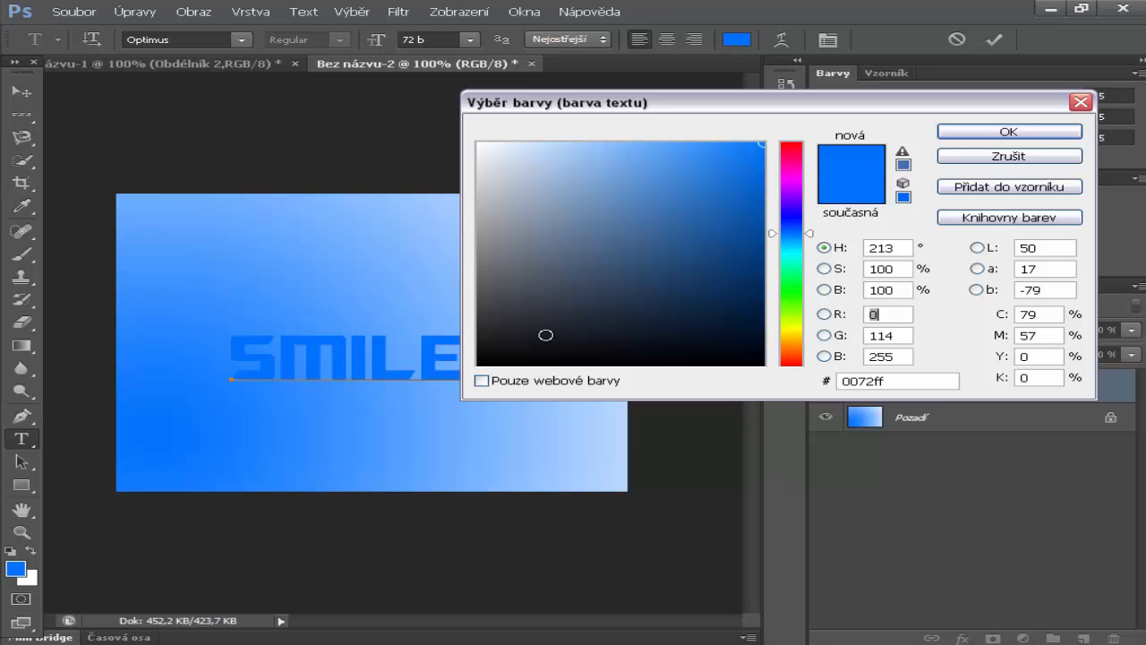
drag(545, 335, 478, 365)
click(969, 135)
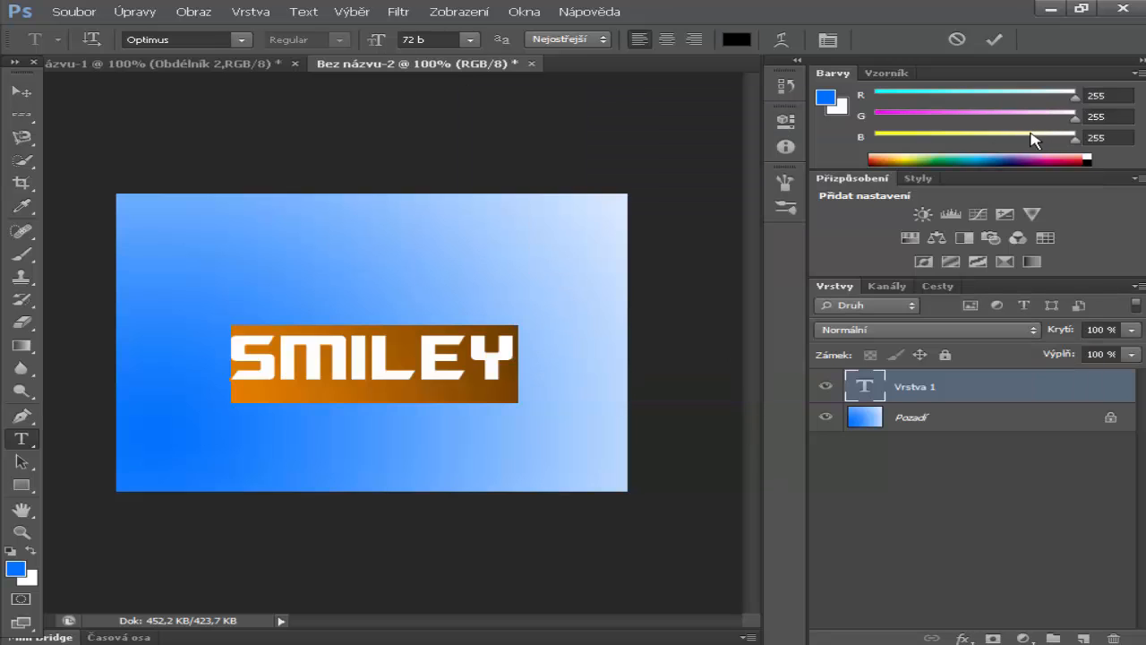
click(523, 370)
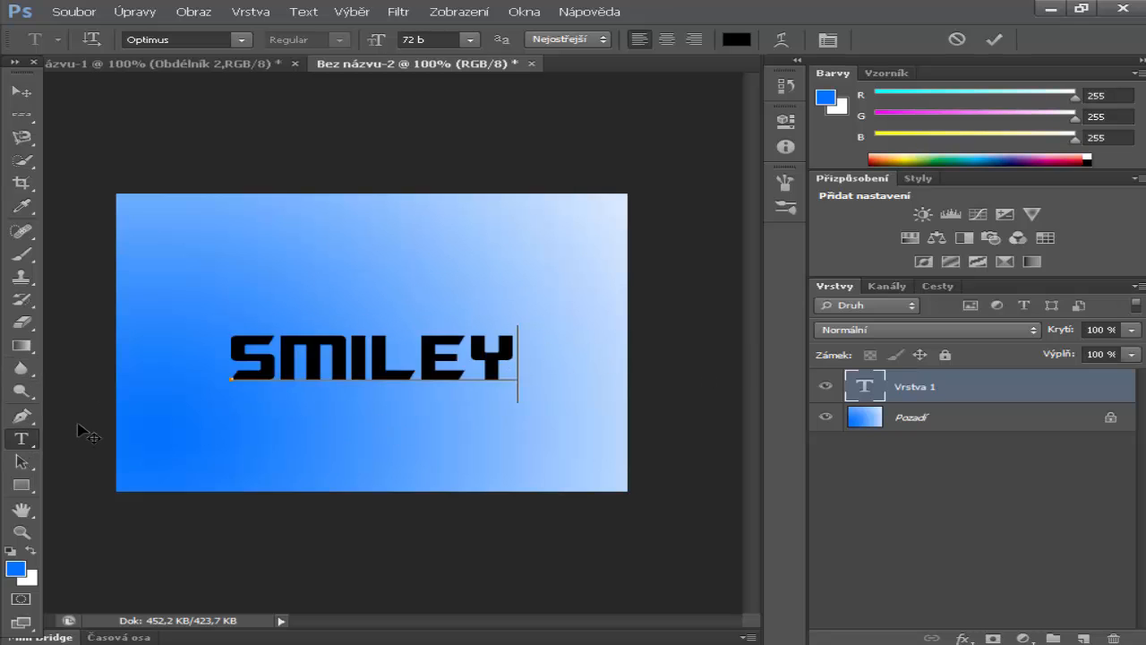
- Draw an ellipse shape about 89 by 86 px above the start of the SMILEY text
click(29, 490)
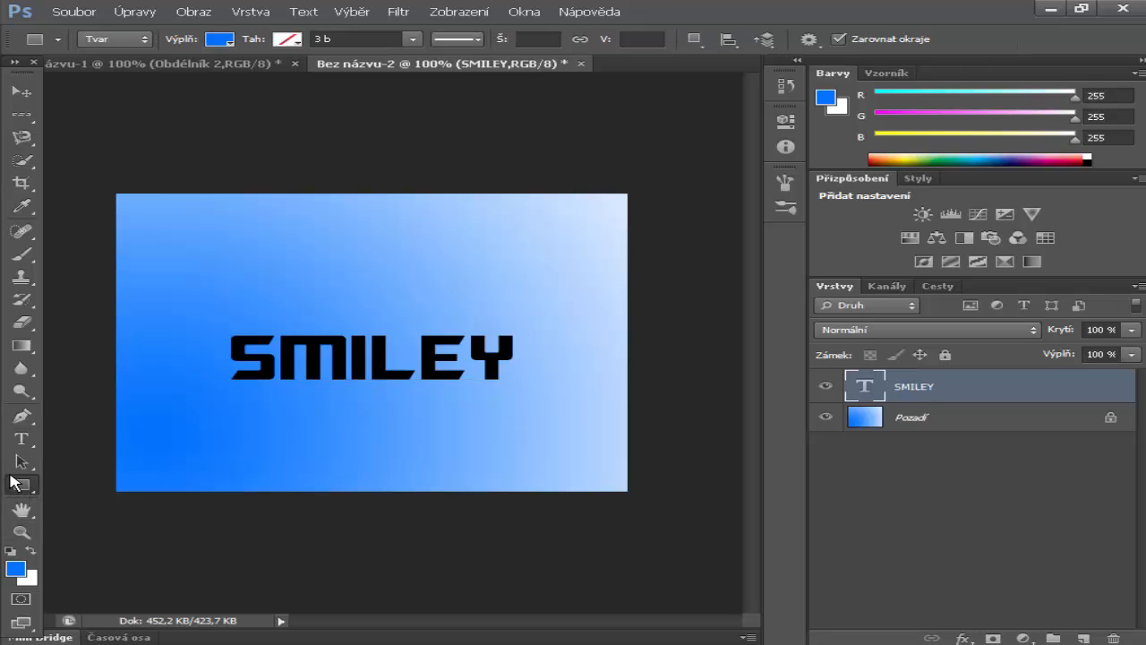
right_click(27, 491)
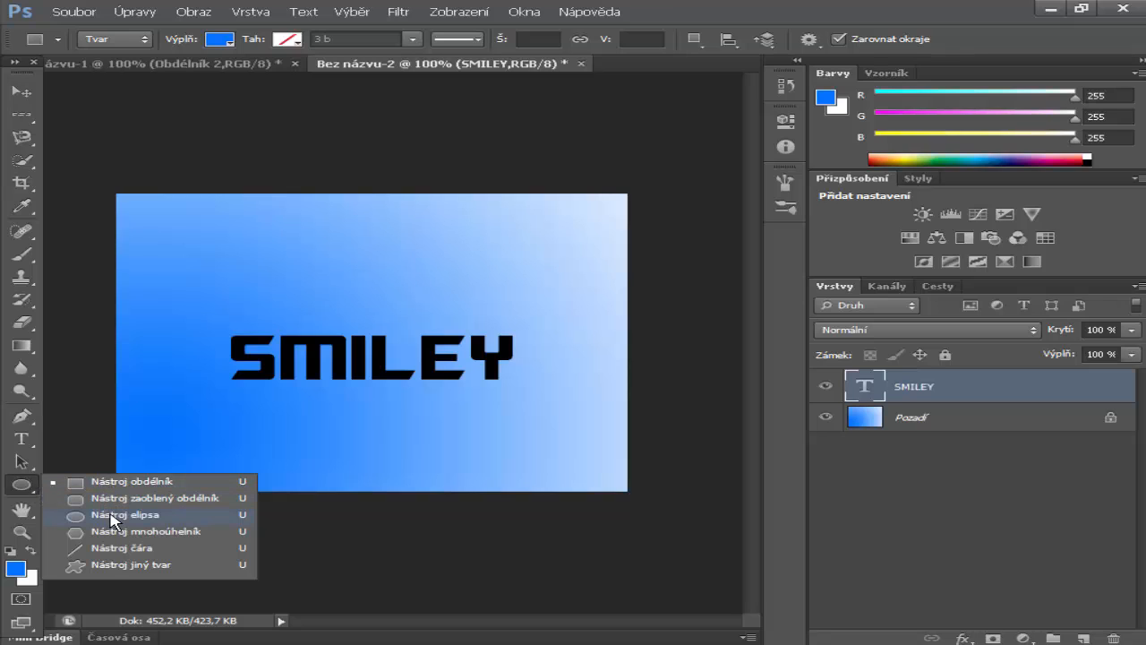
click(113, 517)
drag(319, 227, 225, 299)
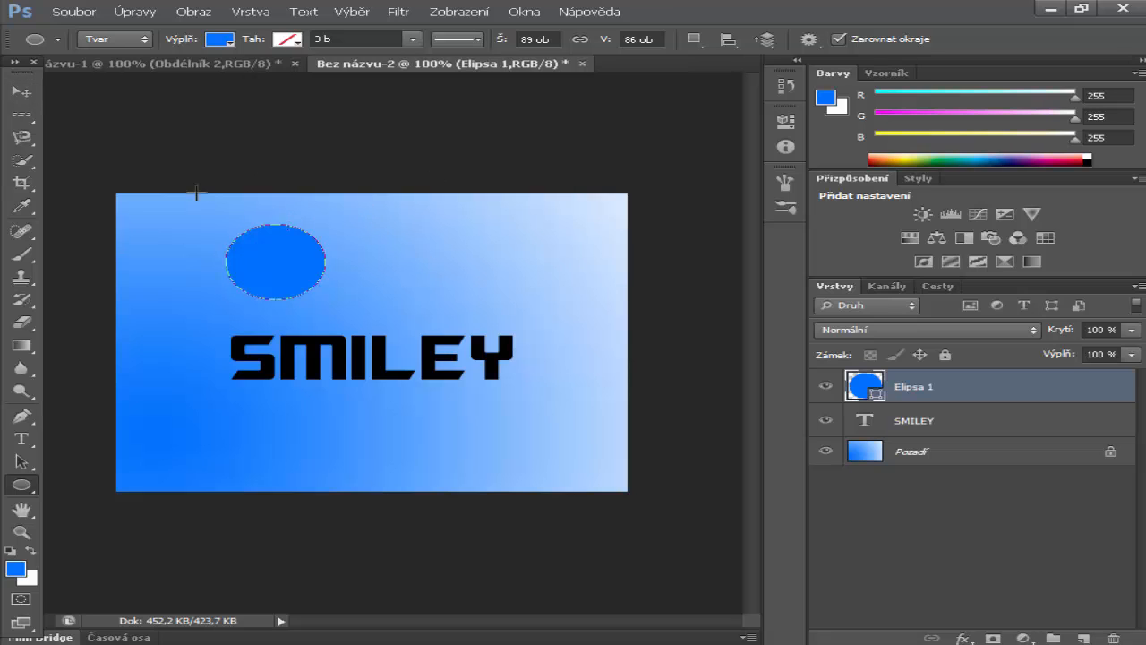
- Set the foreground colour to black, rasterize the ellipse and fill it with that colour using the Paint Bucket tool
click(21, 91)
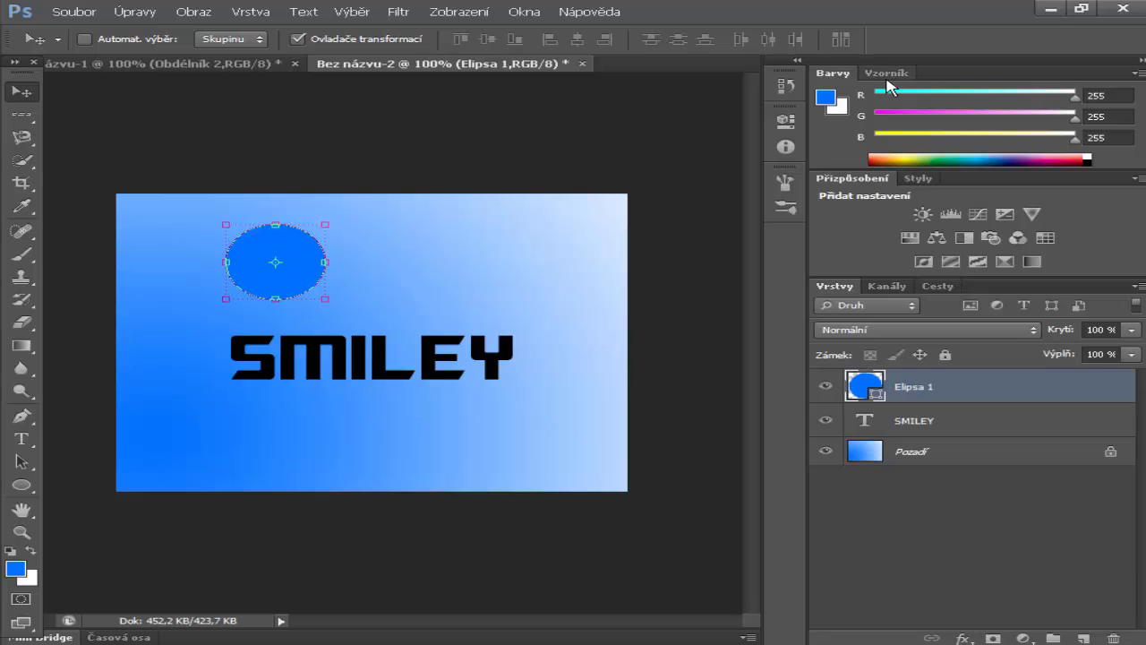
click(825, 97)
click(825, 98)
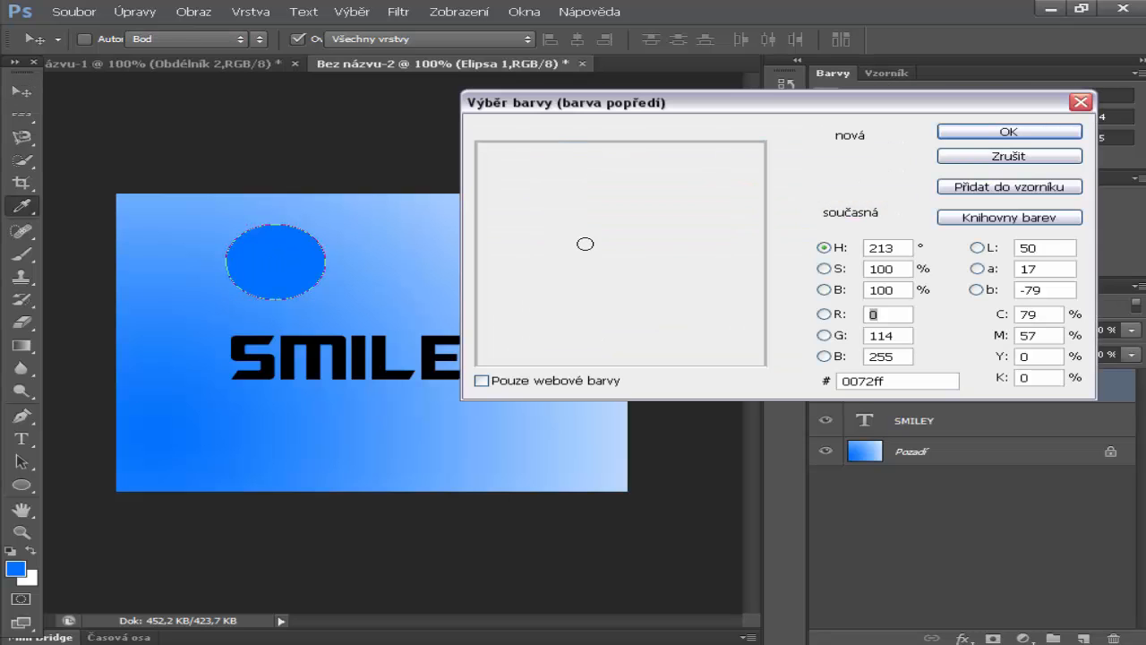
click(761, 365)
click(992, 137)
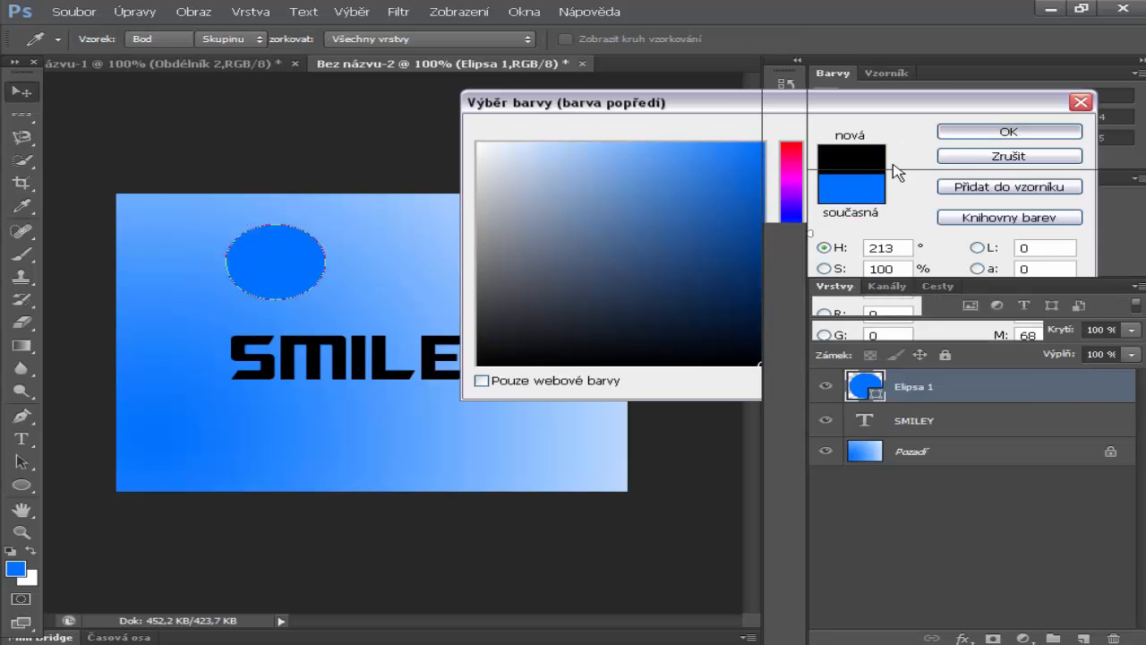
key(ctrl+t)
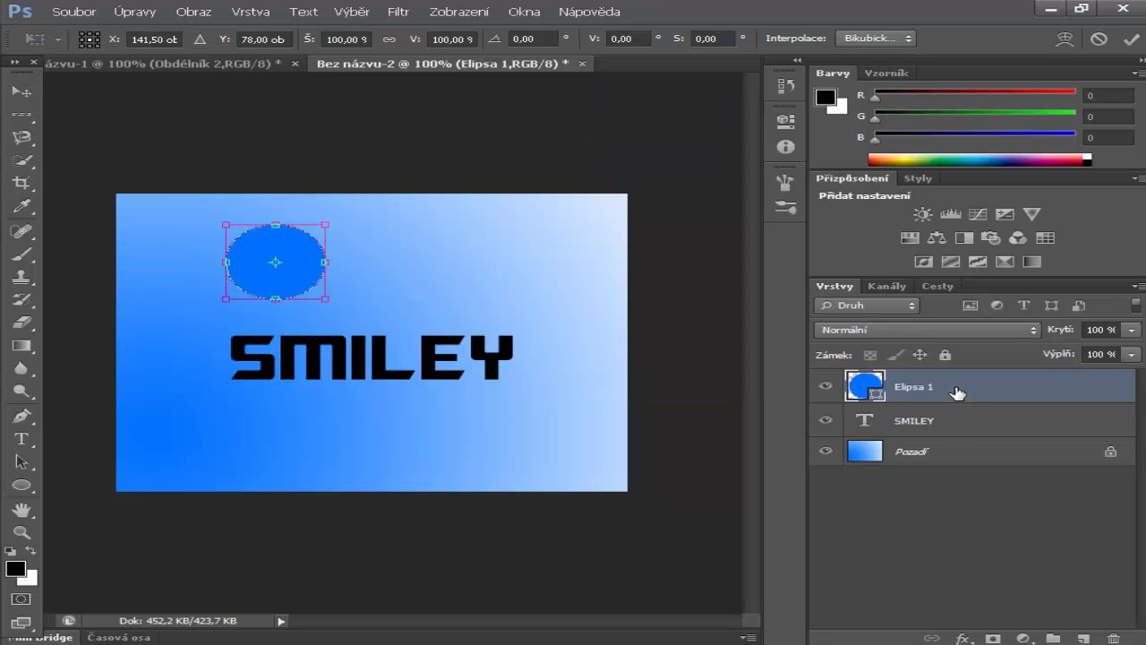
click(18, 344)
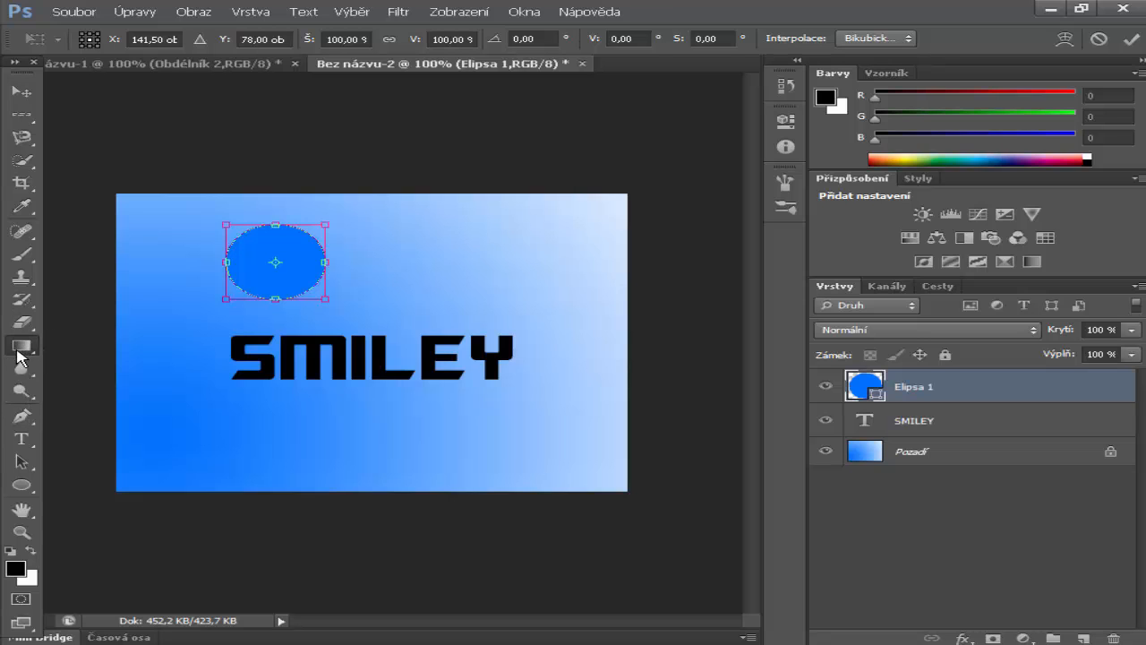
click(136, 361)
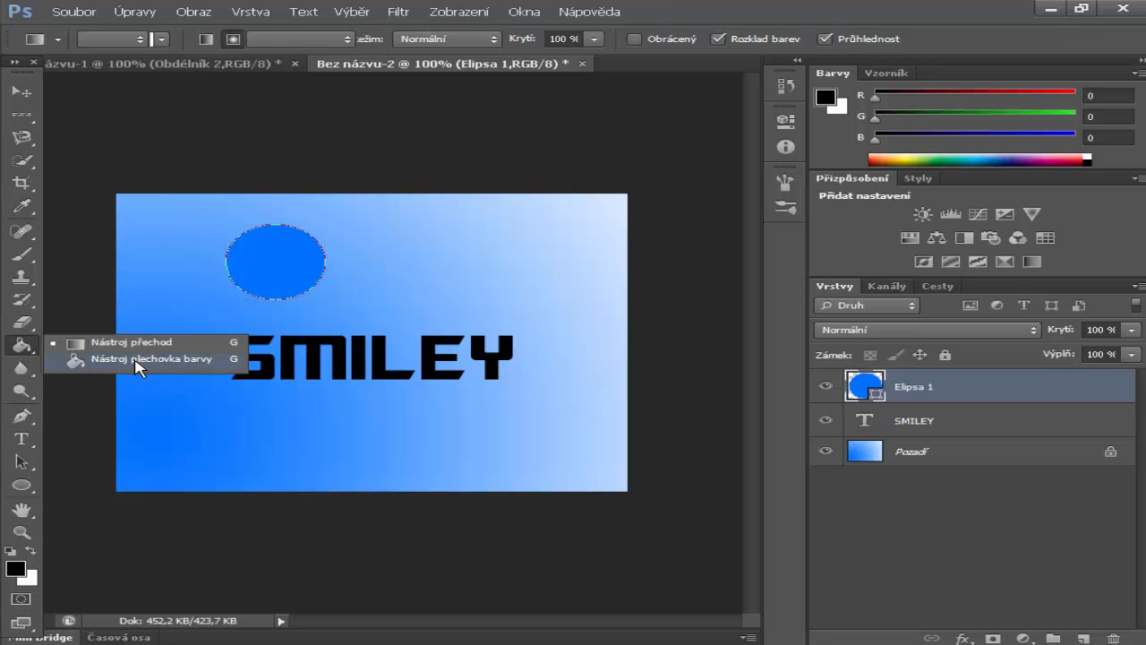
click(284, 277)
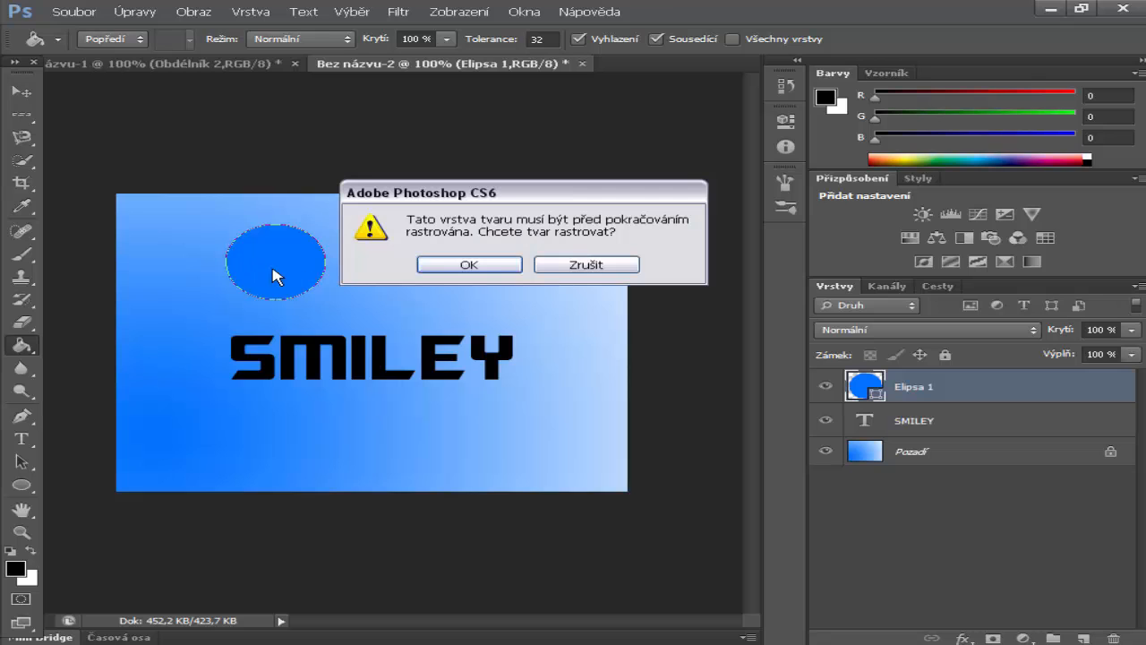
click(469, 266)
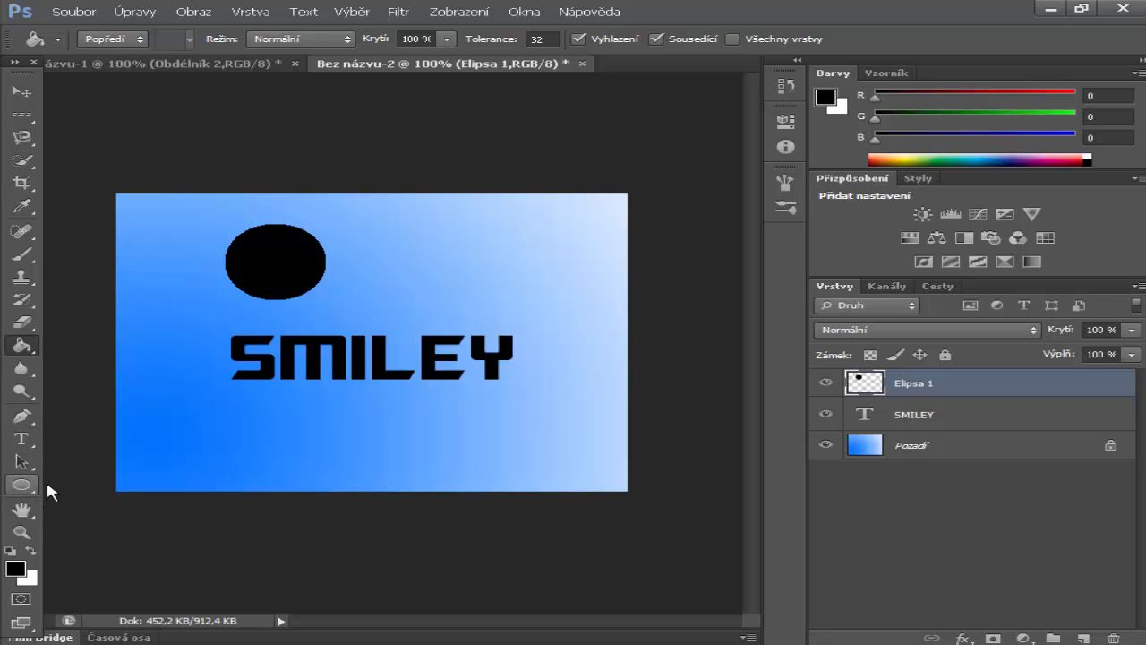
- Fill the empty area around the ellipse on its layer with black using the Paint Bucket tool
click(421, 278)
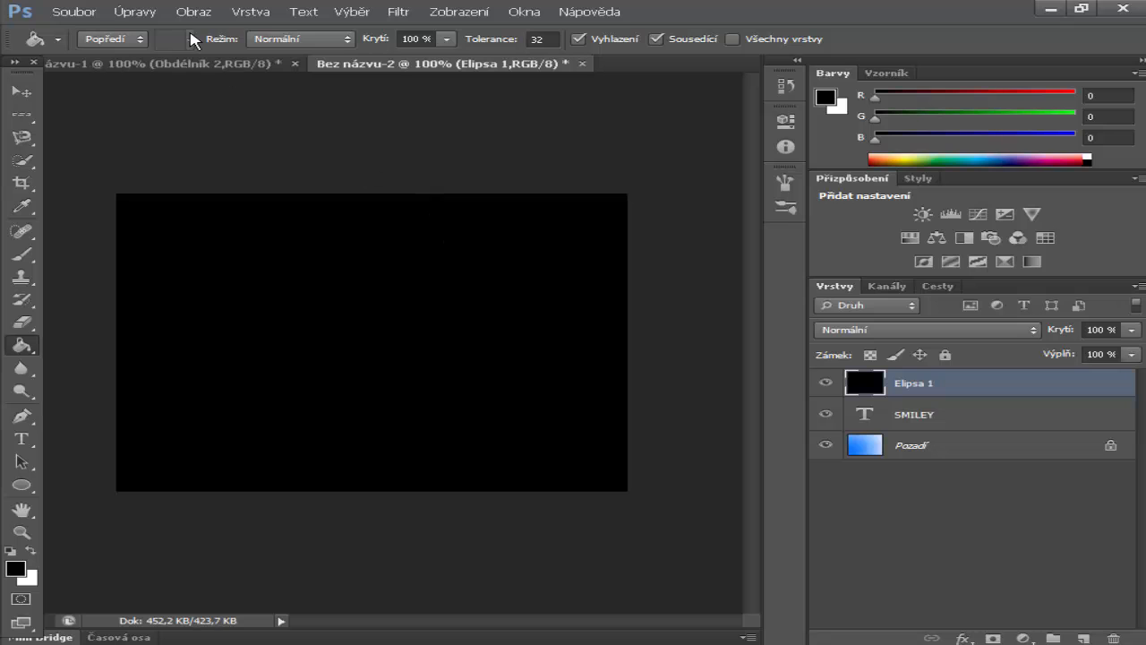
- Undo the black fill around the ellipse above the SMILEY text
click(135, 12)
click(173, 63)
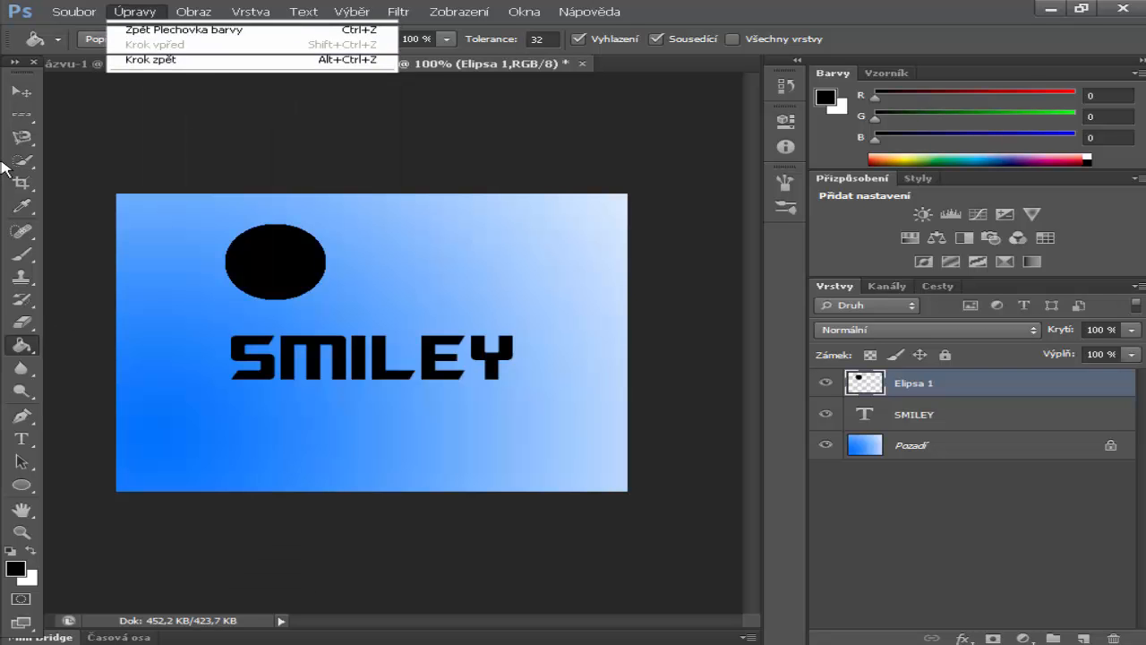
key(v)
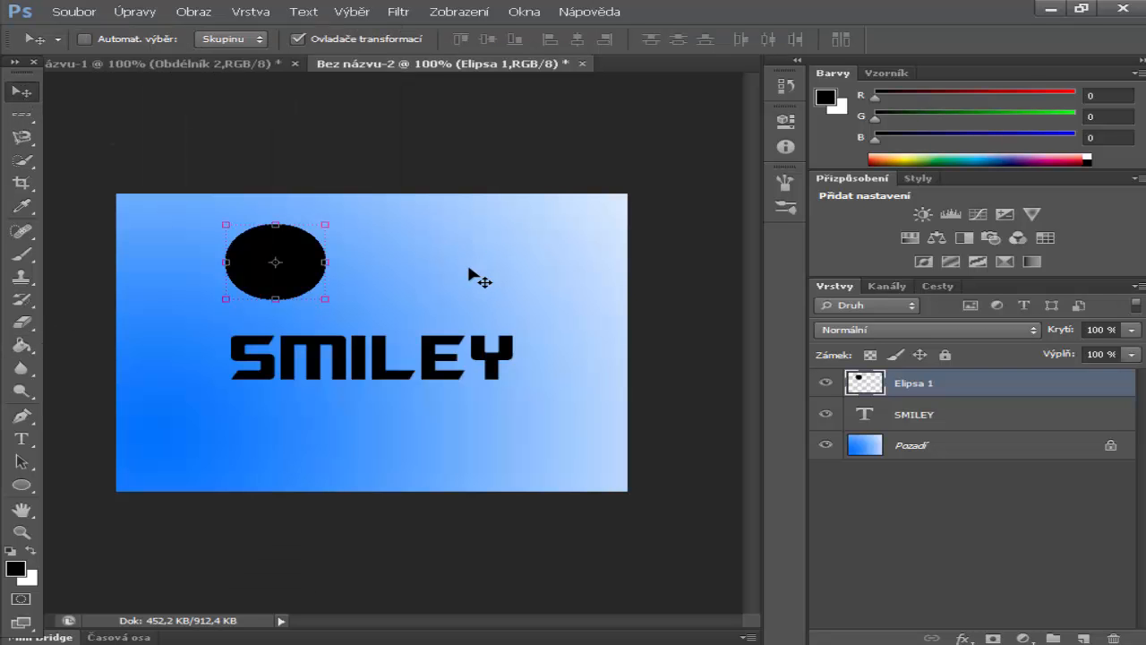
- Draw two narrow upright ellipses beside the black ellipse, about 13 by 92 px and about 12 by 90 px
click(22, 484)
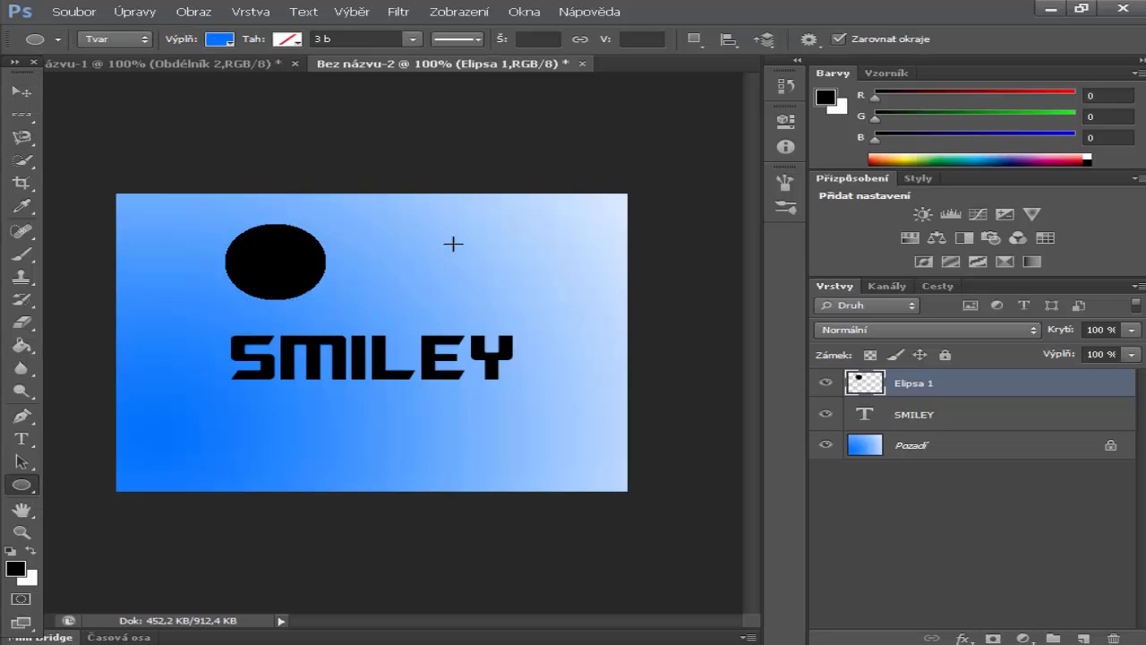
drag(459, 236, 447, 308)
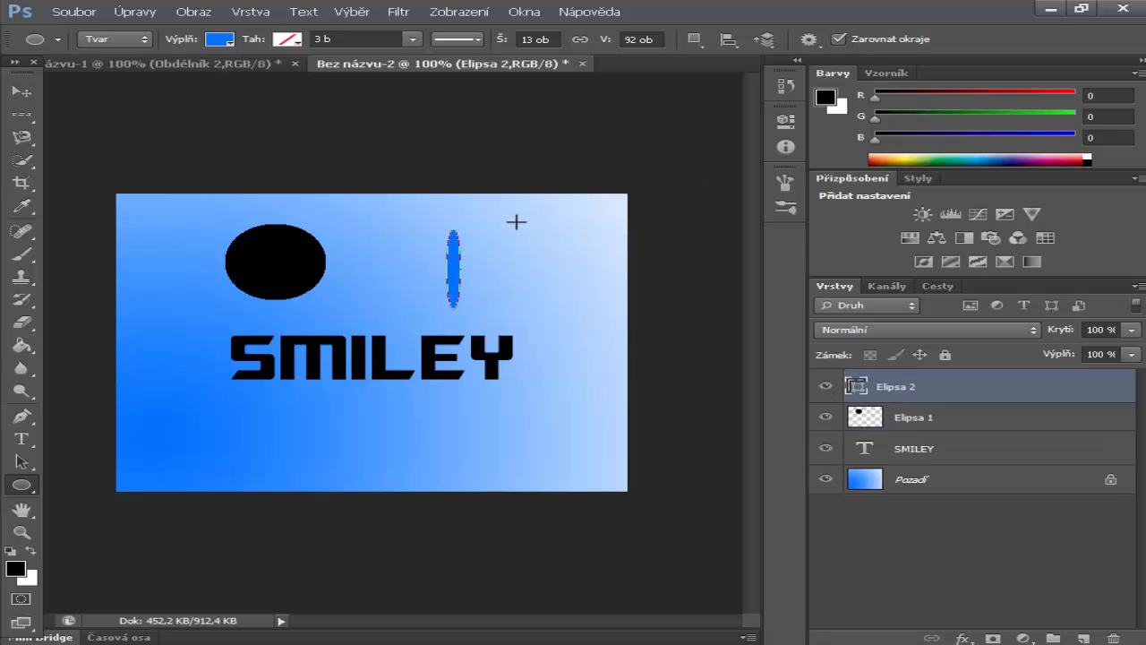
drag(518, 233, 507, 307)
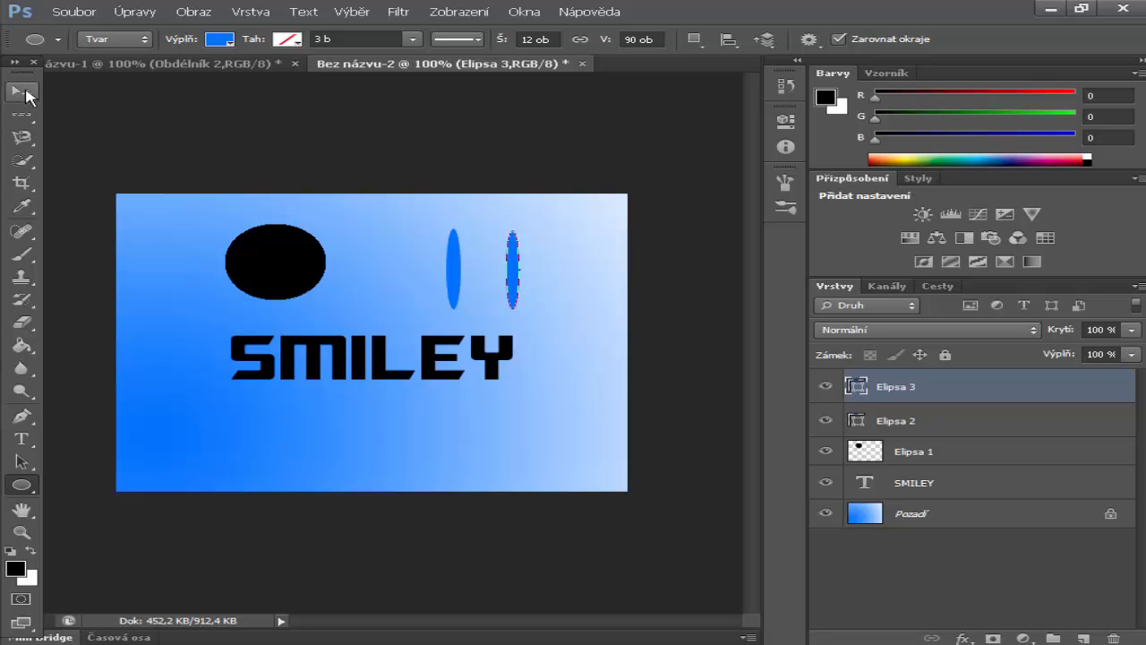
- Rotate the Elipsa 3 shape to about -29.5° and move it between the black ellipse and the other narrow ellipse
click(21, 93)
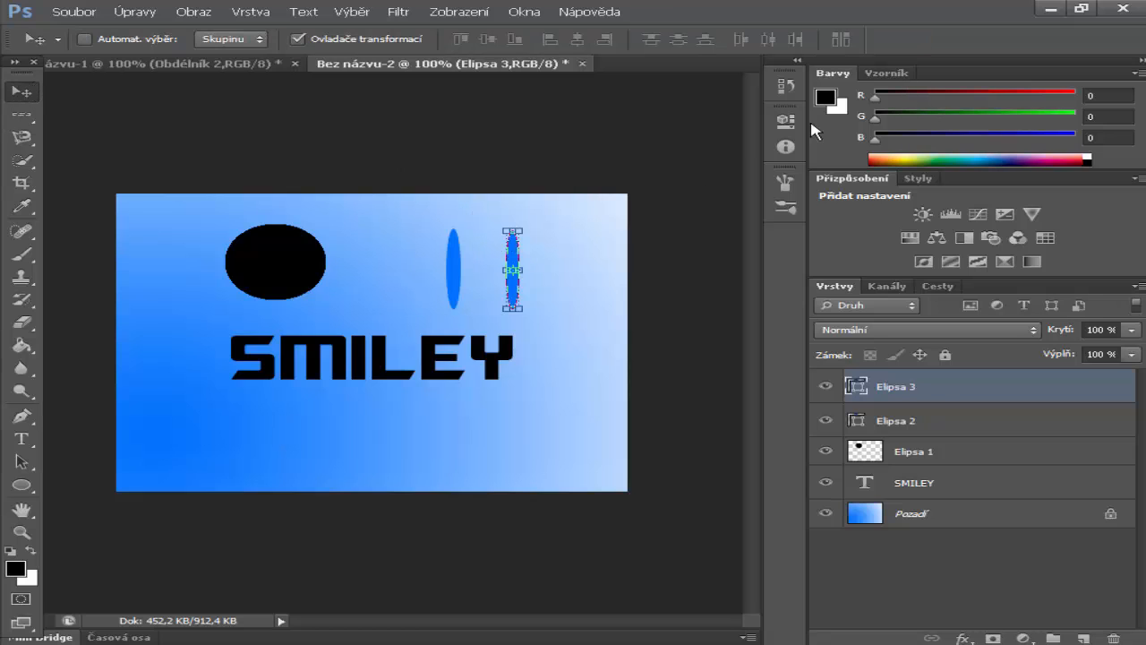
drag(538, 230, 490, 228)
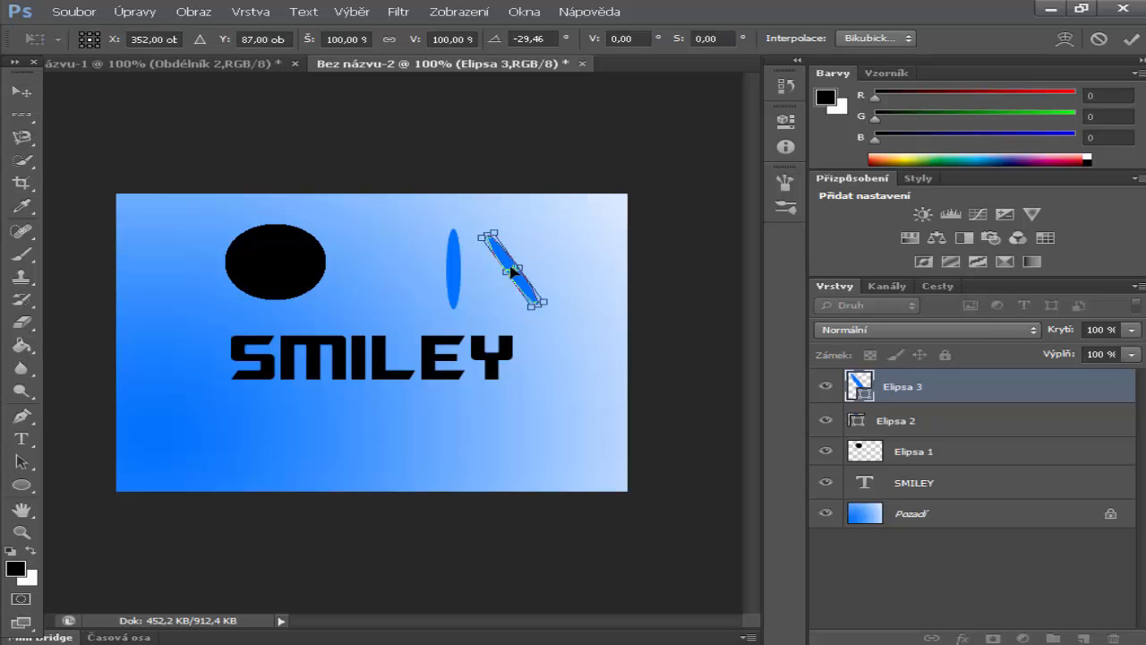
drag(507, 272, 426, 266)
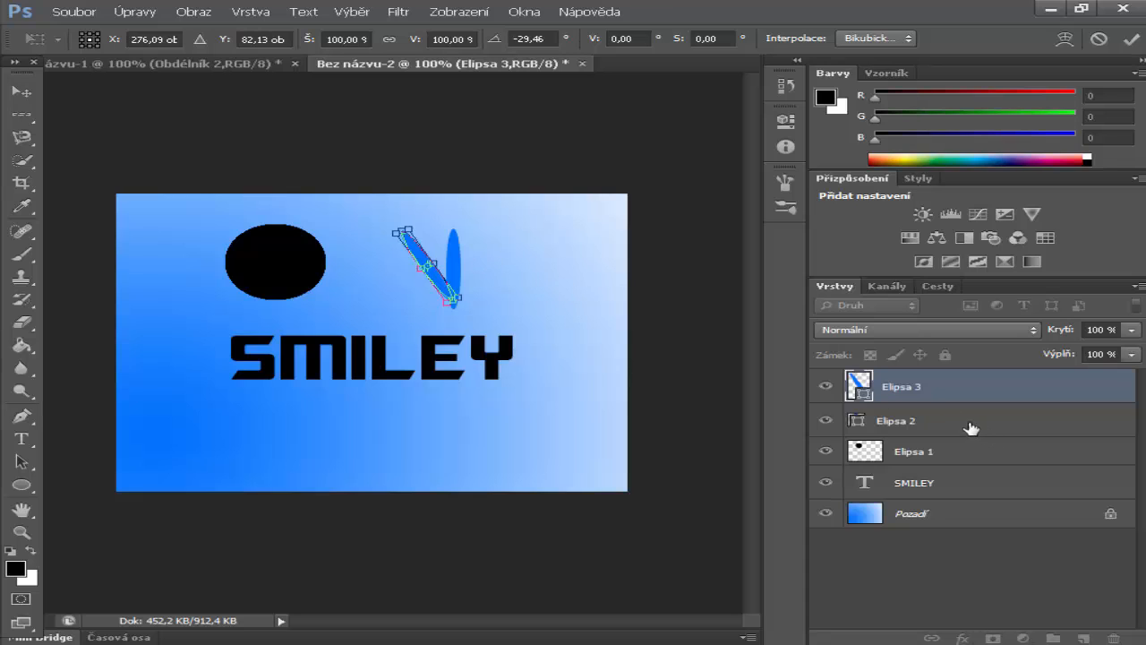
click(11, 93)
click(457, 263)
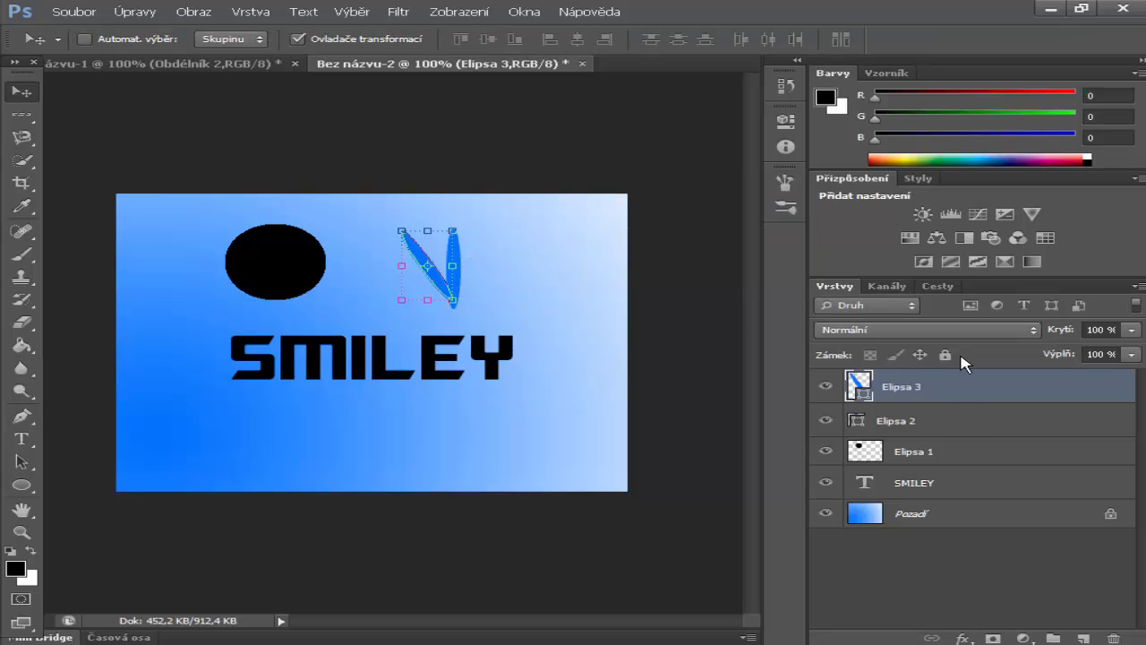
- Rotate the Elipsa 2 shape to about 36.3° and centre it across the tilted ellipse to form an X
click(958, 427)
drag(476, 224, 438, 264)
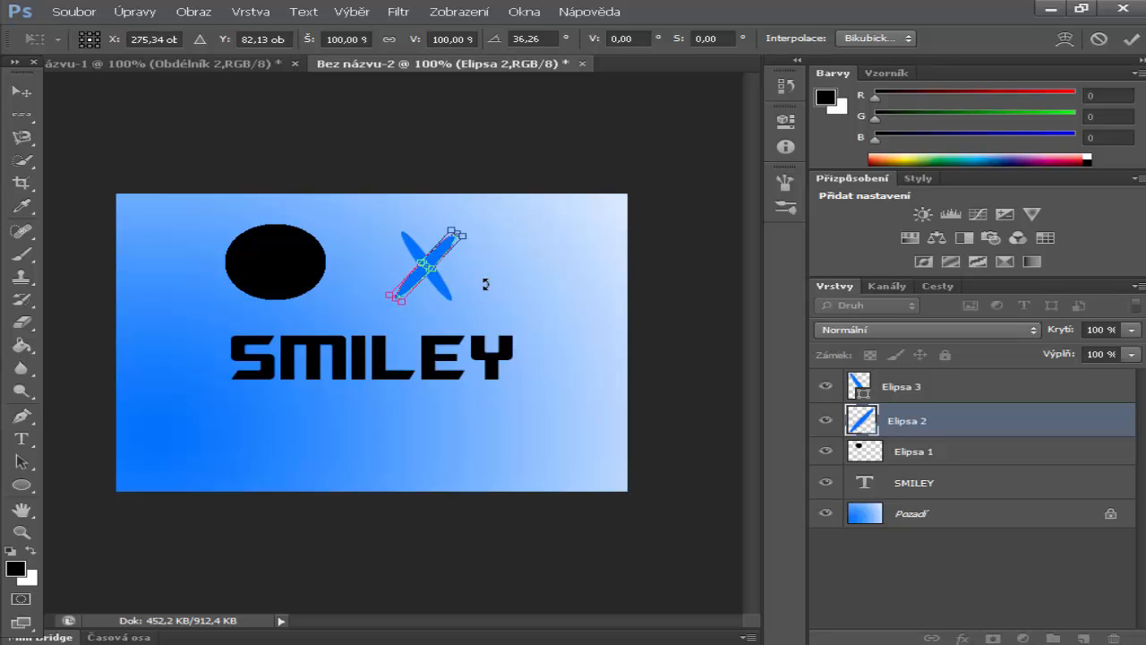
click(21, 91)
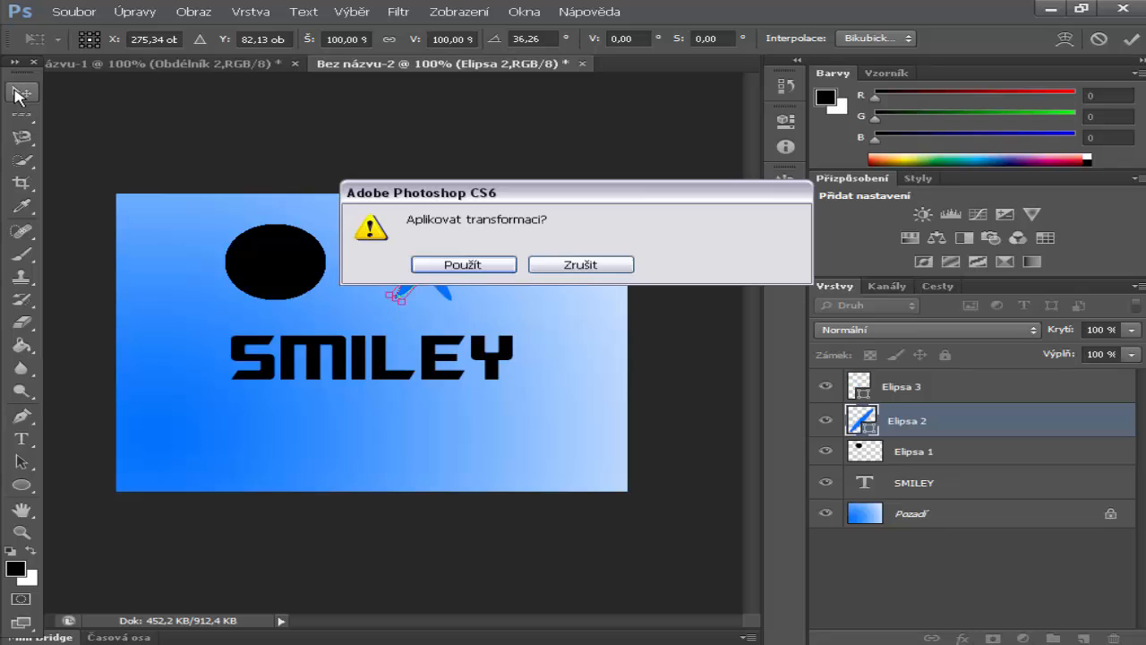
click(482, 266)
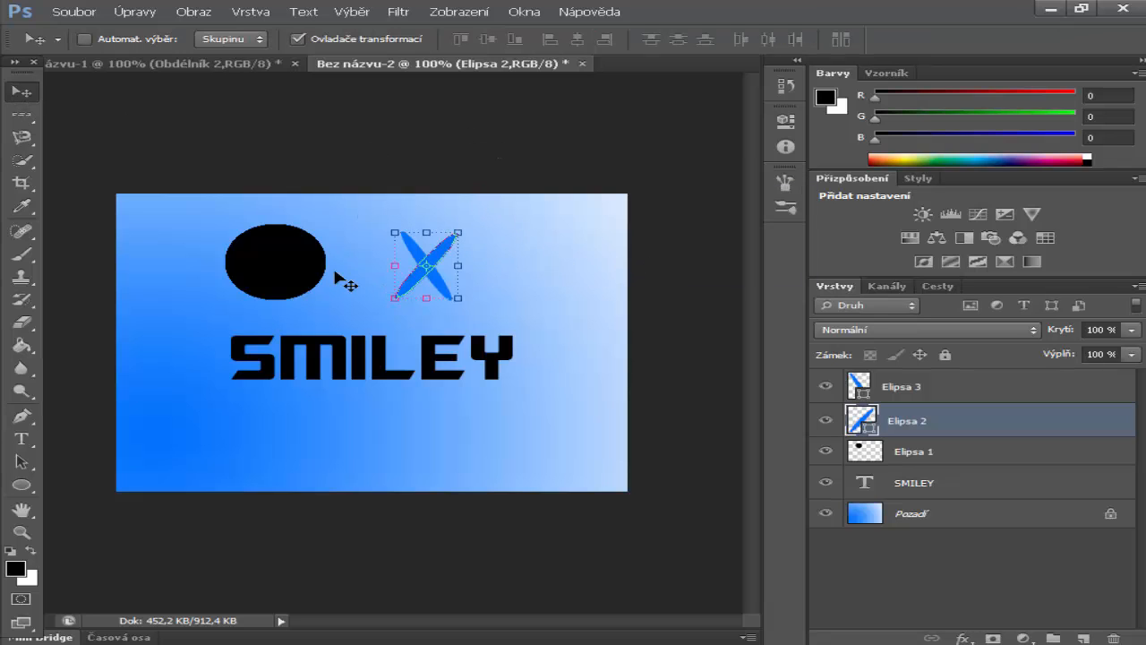
- Move the black ellipse closer to the X and level with it above the SMILEY text
click(949, 455)
mouse_move(303, 271)
mouse_down()
mouse_move(363, 272)
mouse_move(321, 271)
mouse_up()
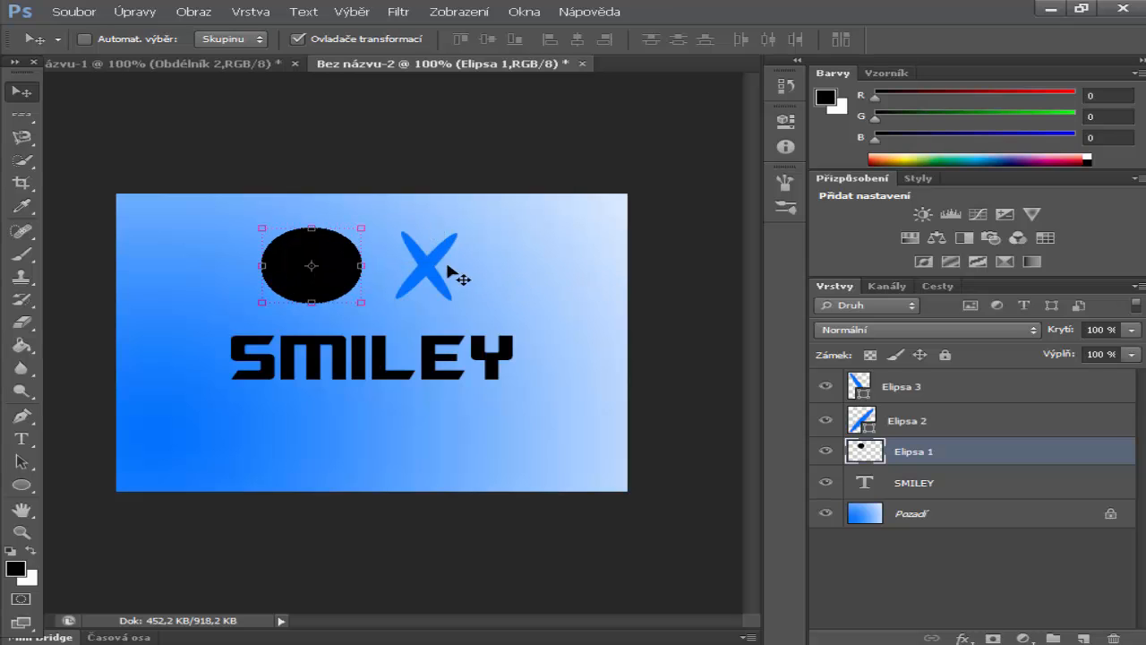
- Scale the Elipsa 2 stroke of the X to about 122.5% by 111.4%, rotate it about 3.7° and recentre it
click(907, 424)
drag(476, 227, 482, 221)
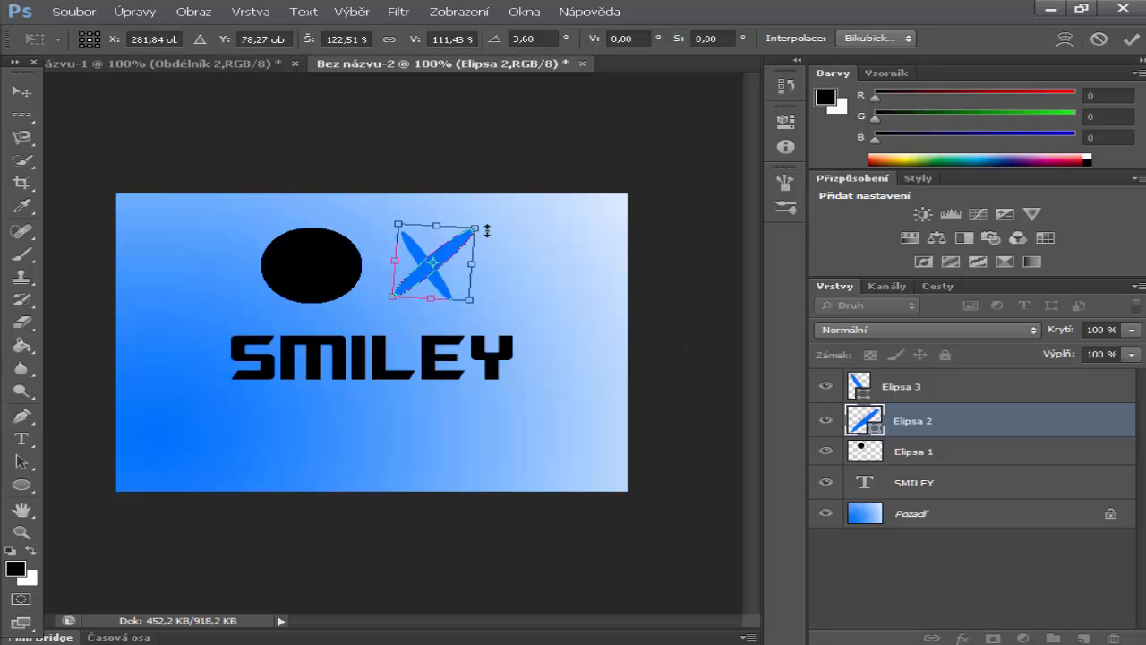
drag(462, 247, 456, 252)
click(22, 91)
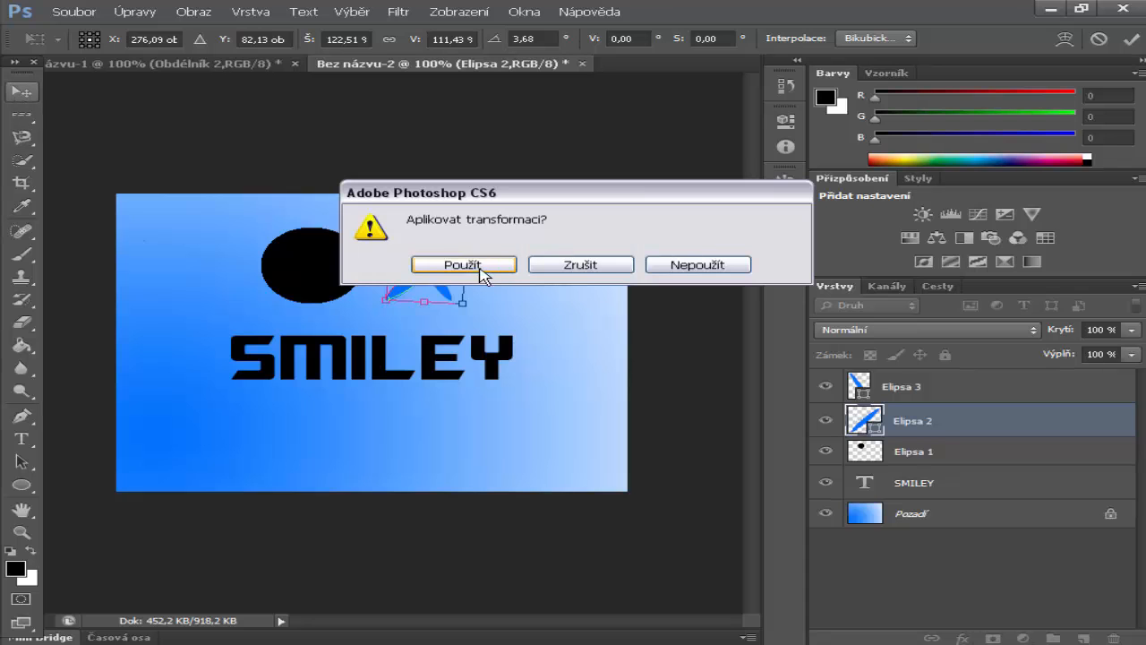
key(Return)
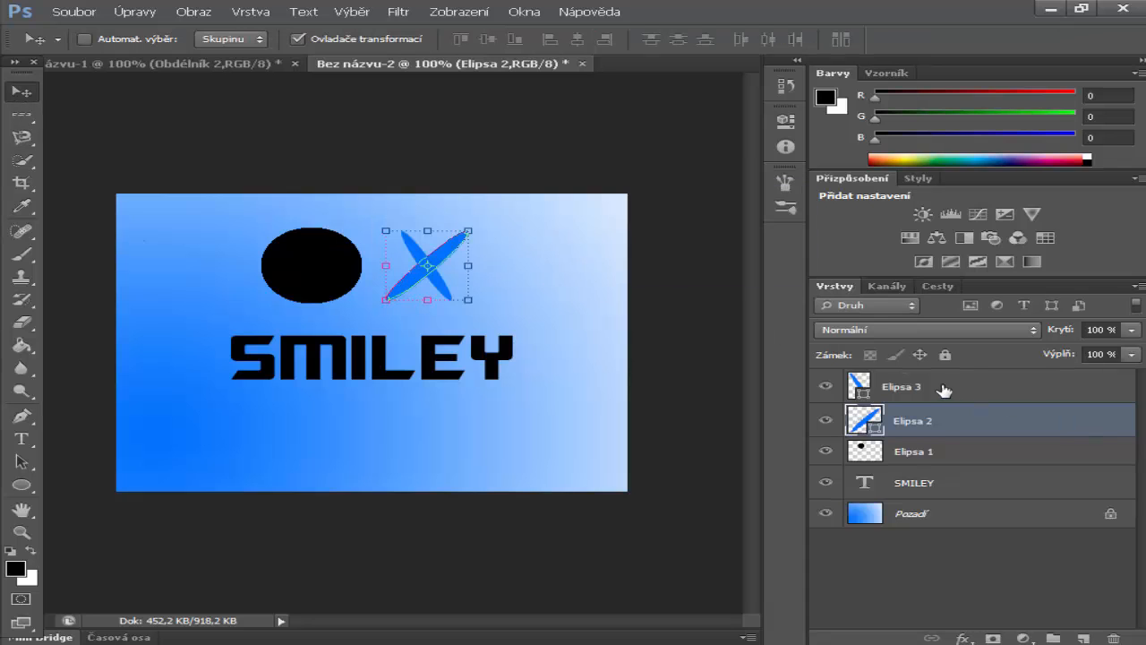
- Scale the Elipsa 3 stroke of the X to about 124.7% by 108.8% and rotate it about -3.2°
click(943, 389)
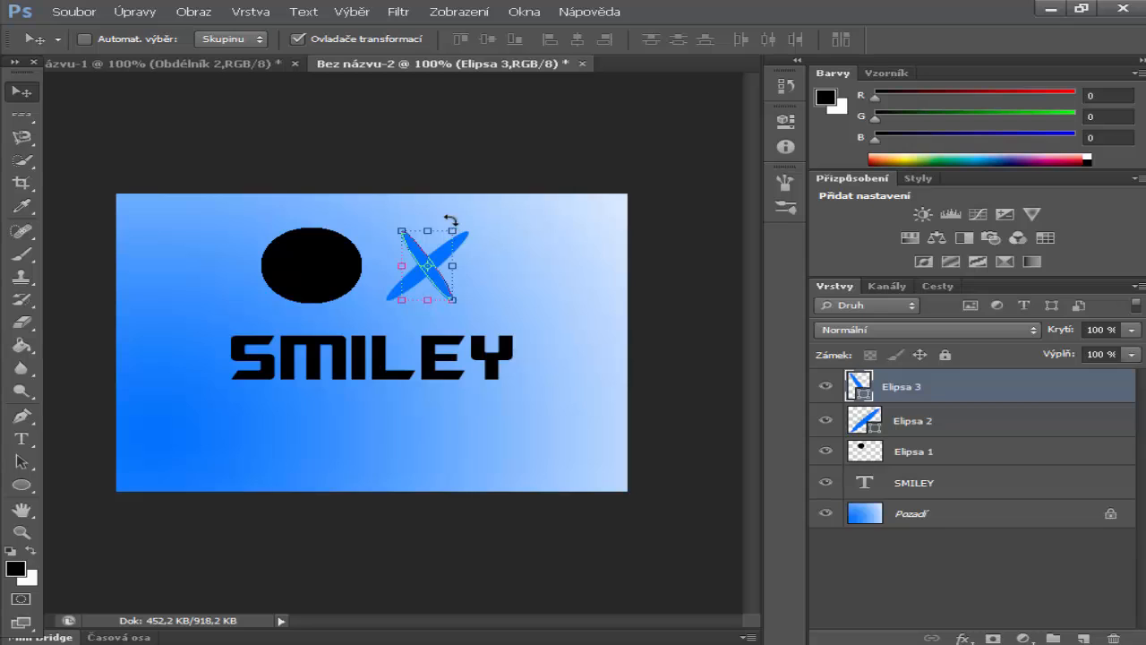
mouse_move(398, 218)
mouse_down()
mouse_move(384, 212)
mouse_move(424, 231)
mouse_move(421, 254)
mouse_move(386, 223)
mouse_up()
mouse_move(422, 265)
mouse_down()
mouse_move(452, 263)
mouse_move(424, 263)
mouse_up()
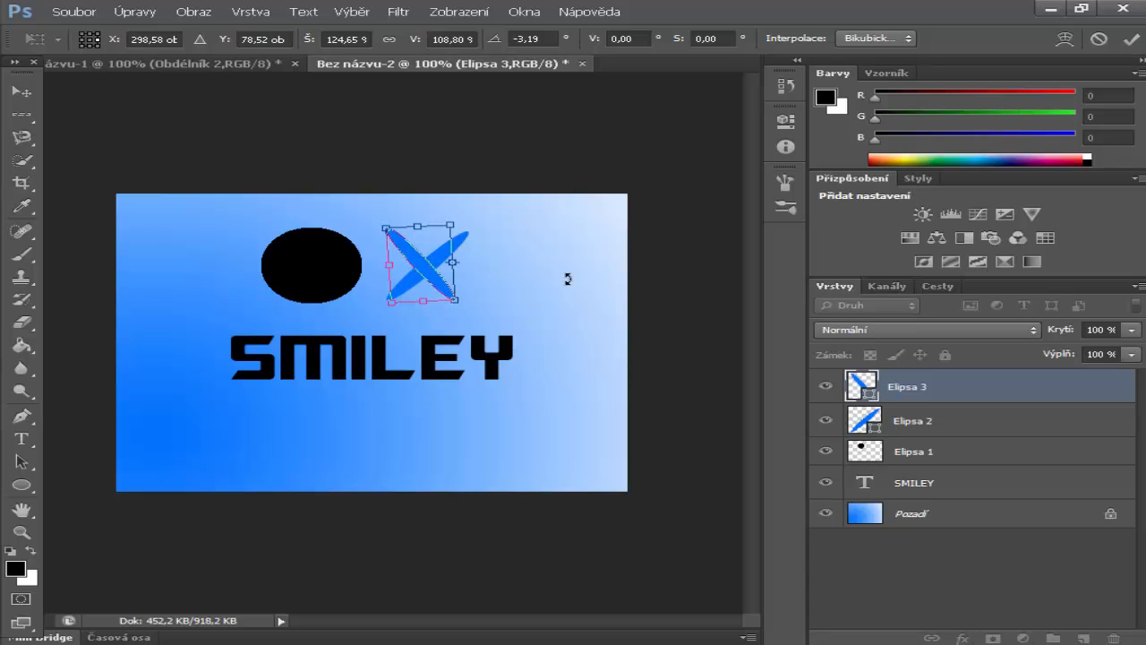
click(20, 92)
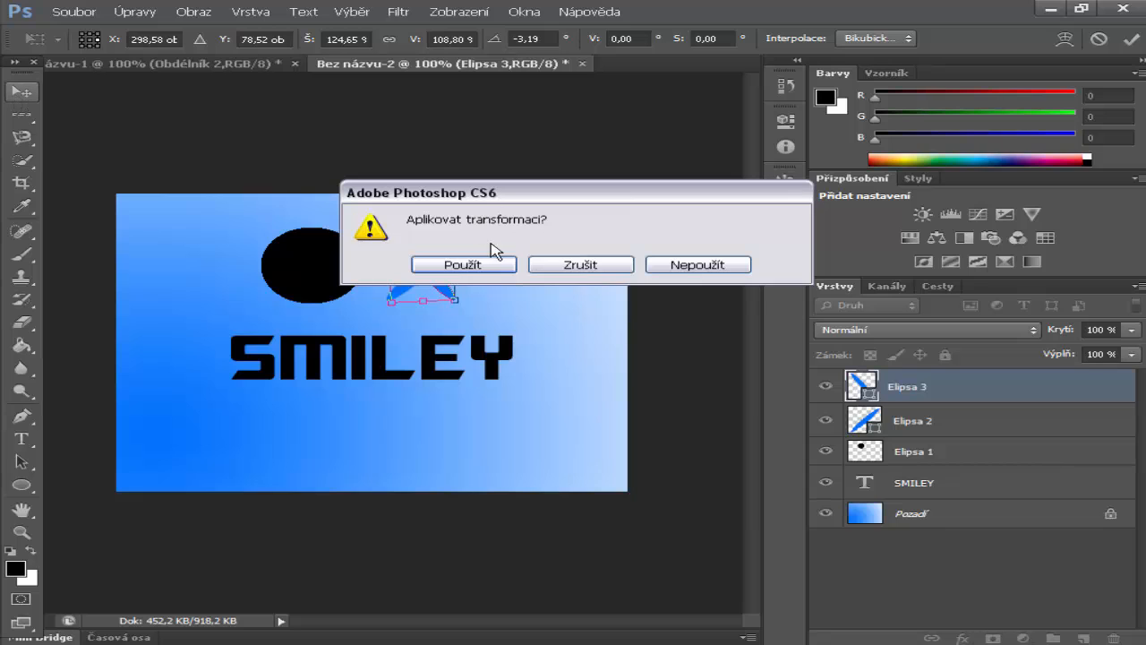
click(471, 263)
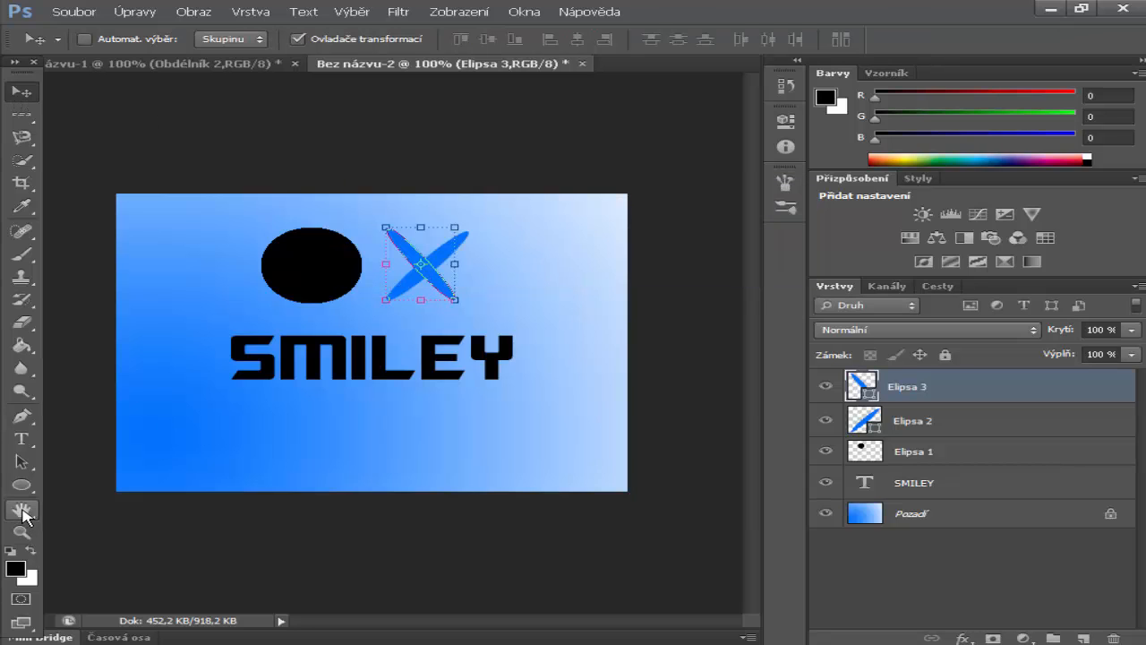
click(22, 512)
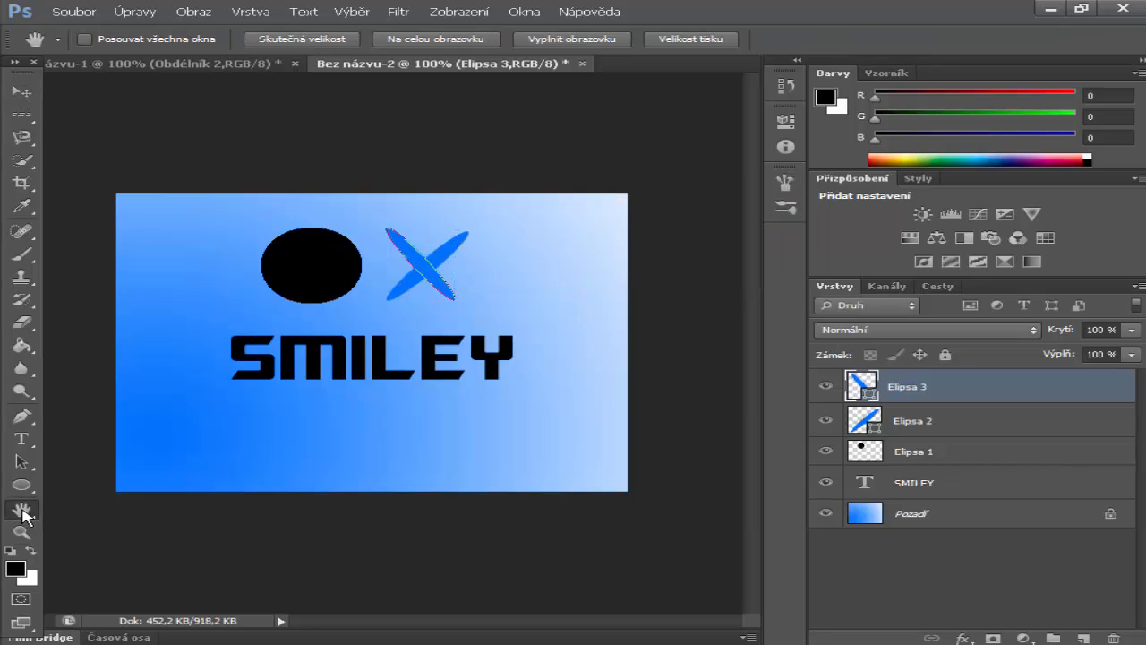
click(970, 512)
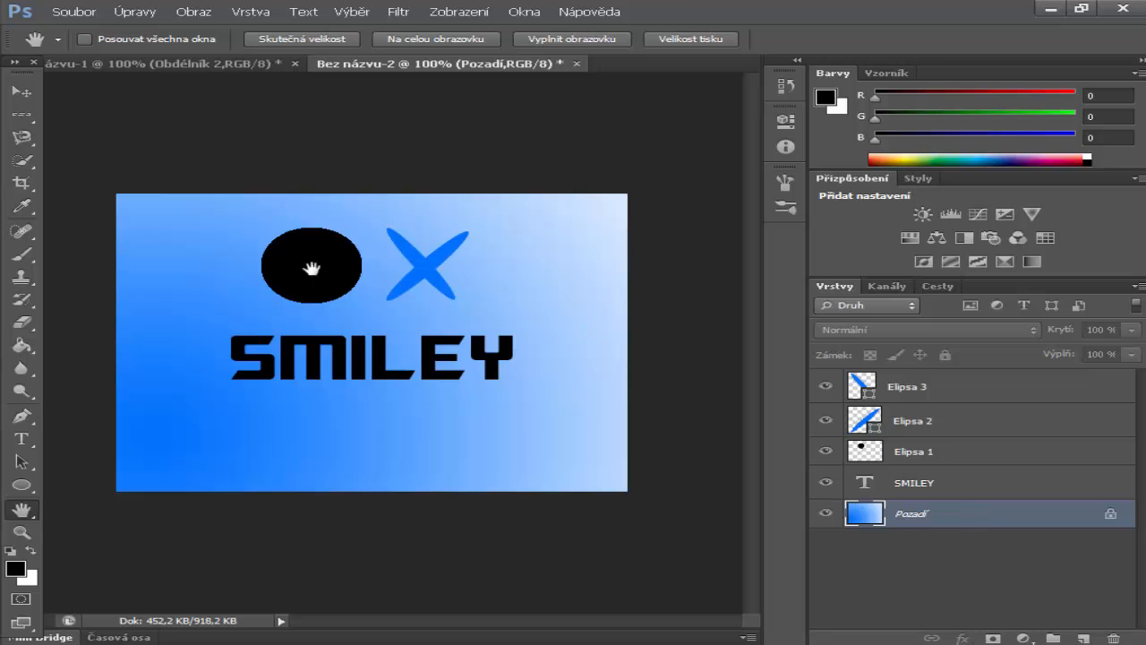
click(23, 345)
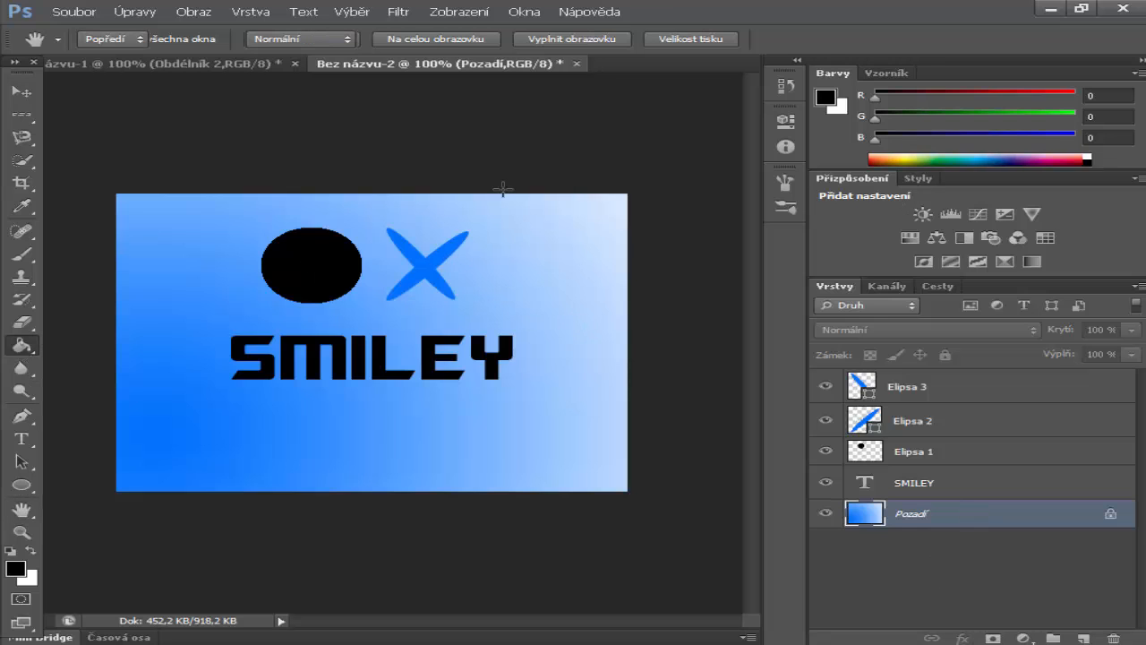
click(447, 248)
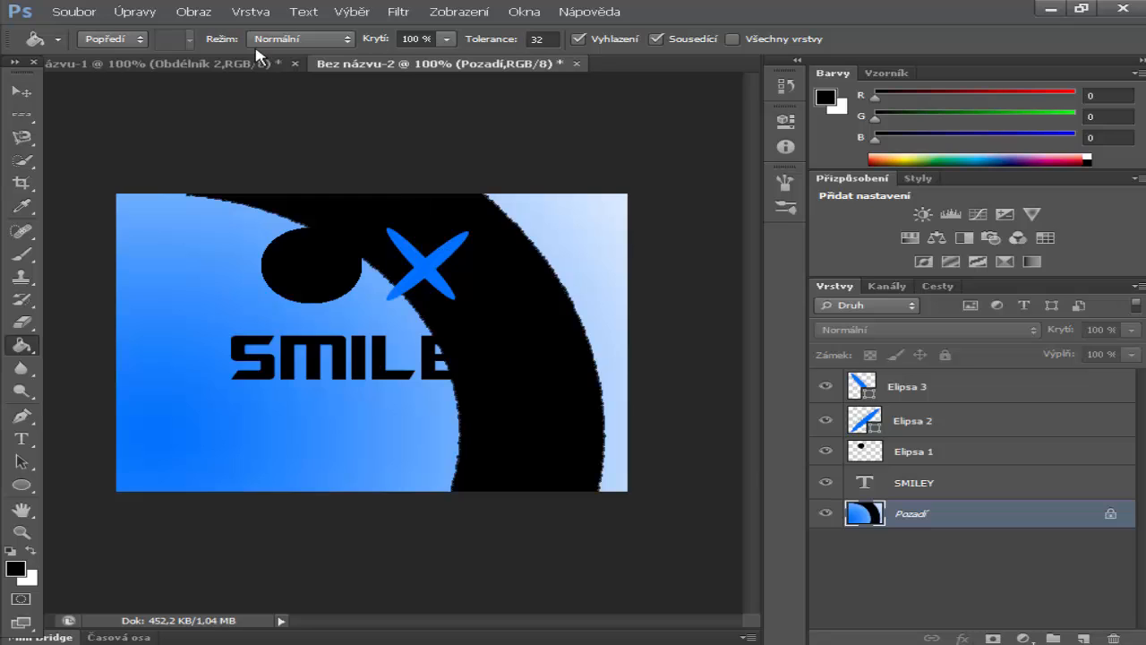
click(135, 11)
click(165, 61)
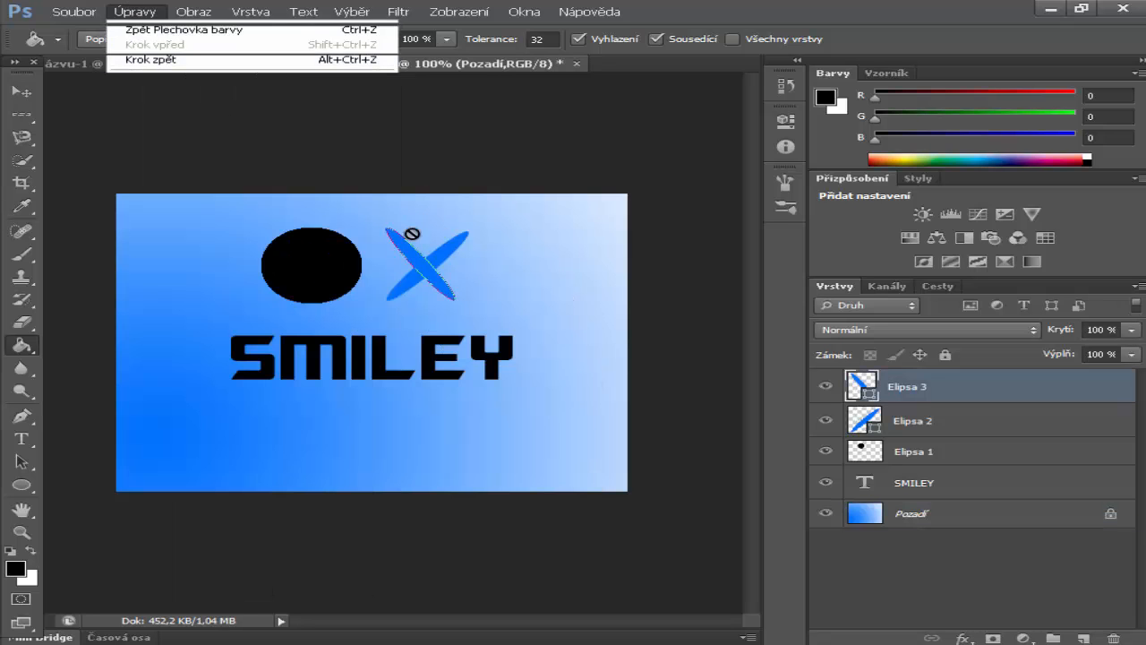
key(alt+bracketleft)
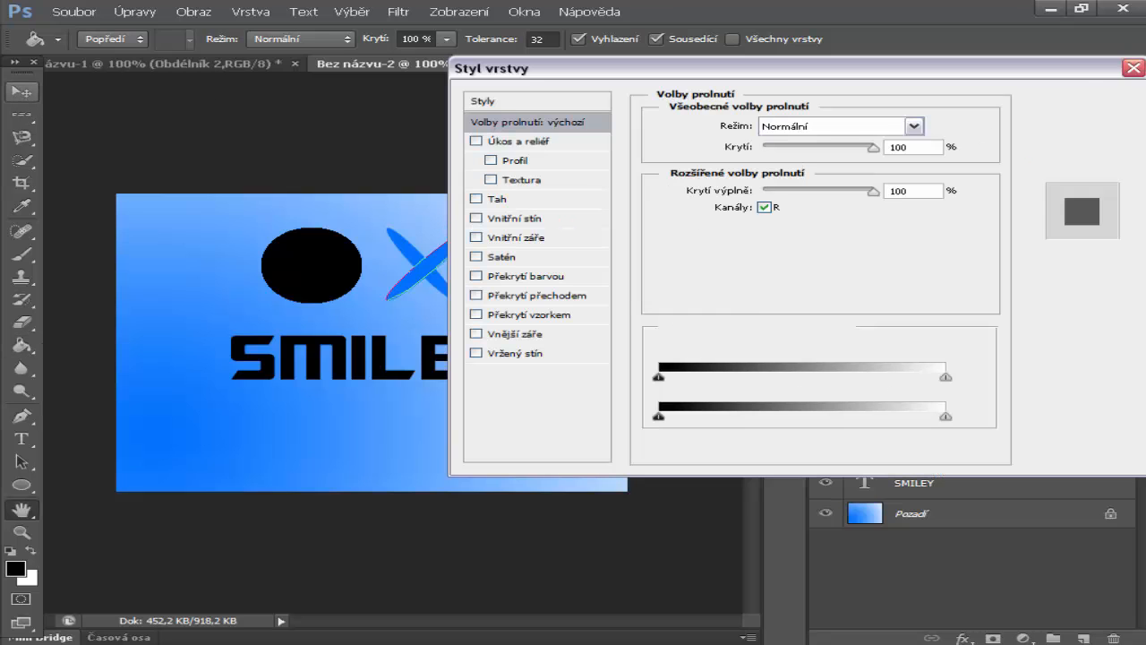
click(1135, 70)
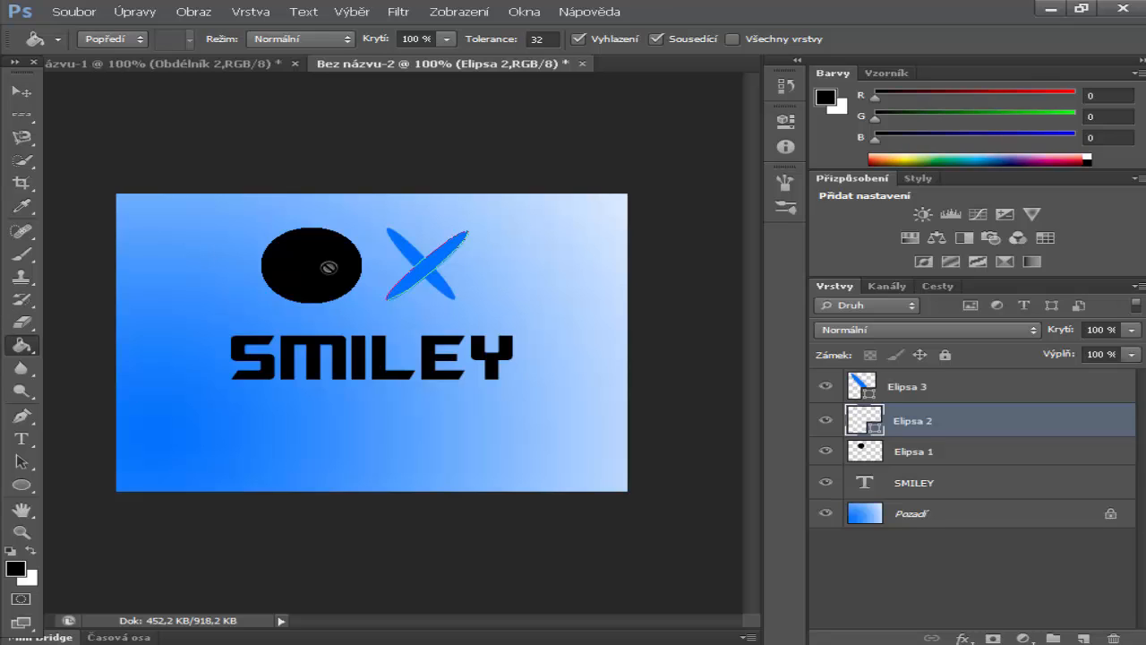
- Rasterize the Elipsa 3 stroke of the X and fill it with black using the Paint Bucket tool
click(981, 393)
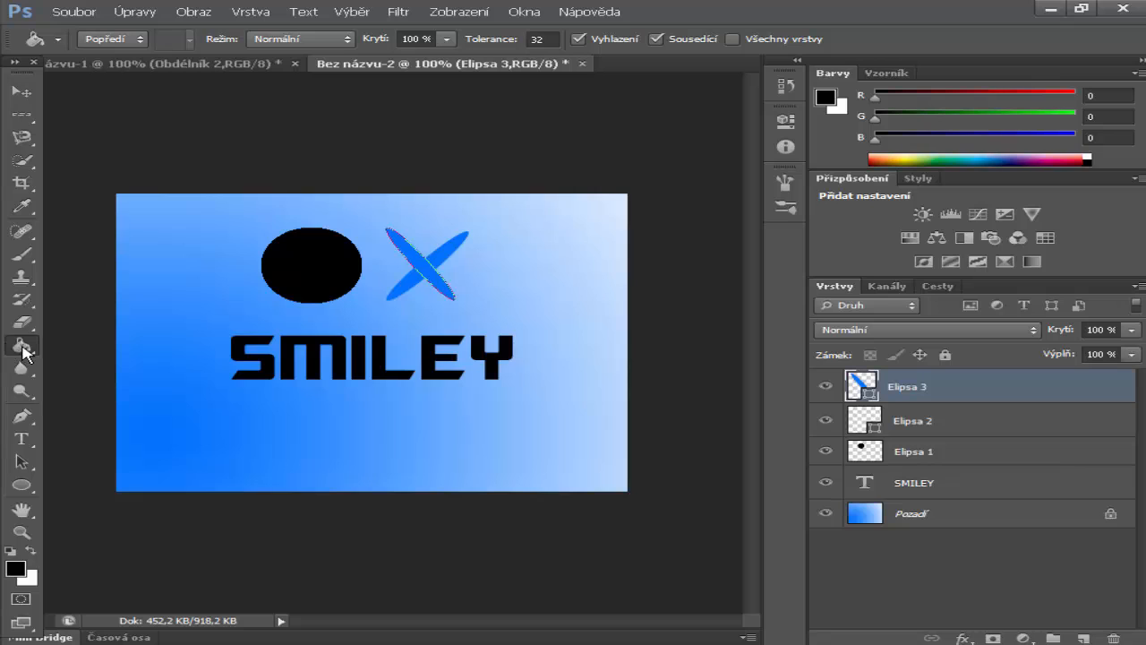
click(434, 271)
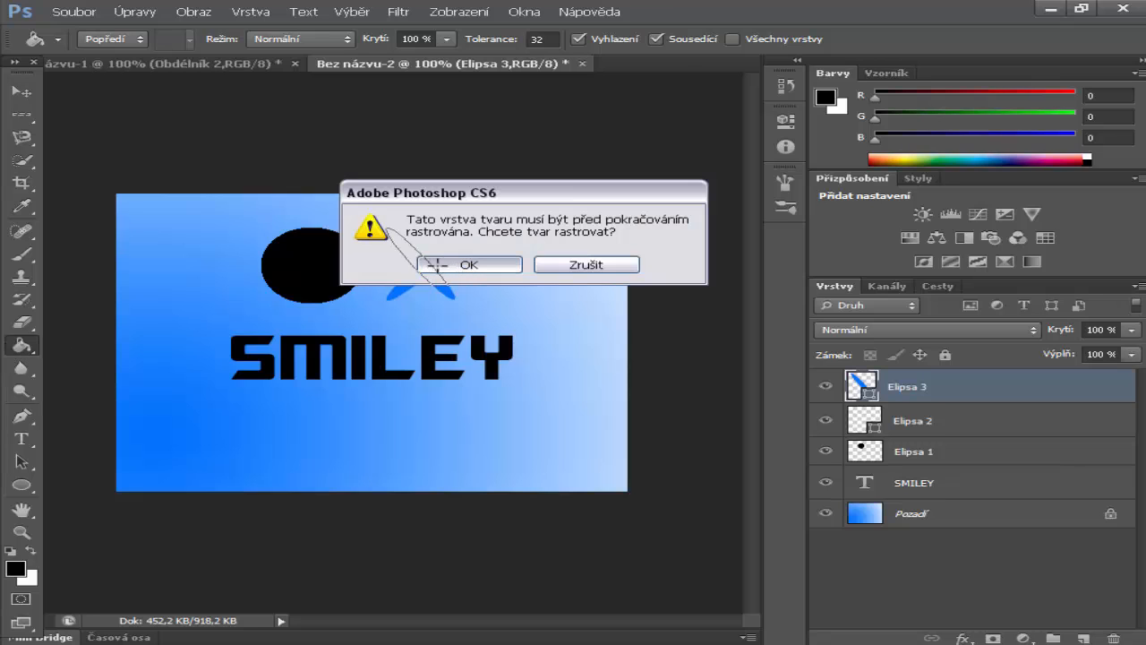
click(436, 265)
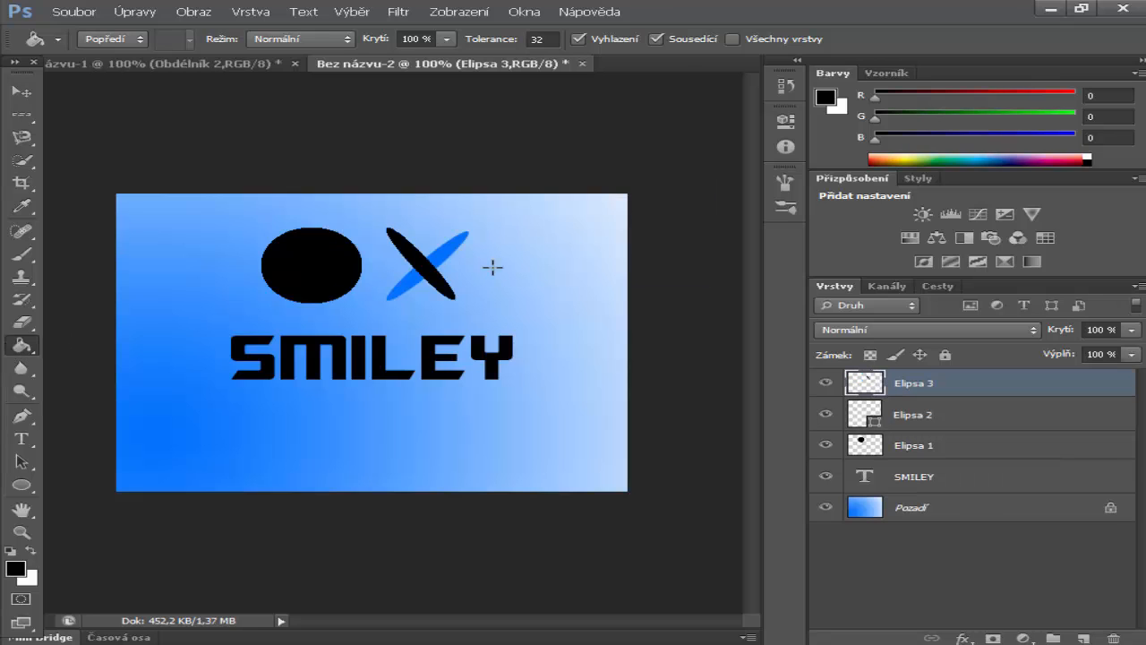
click(450, 247)
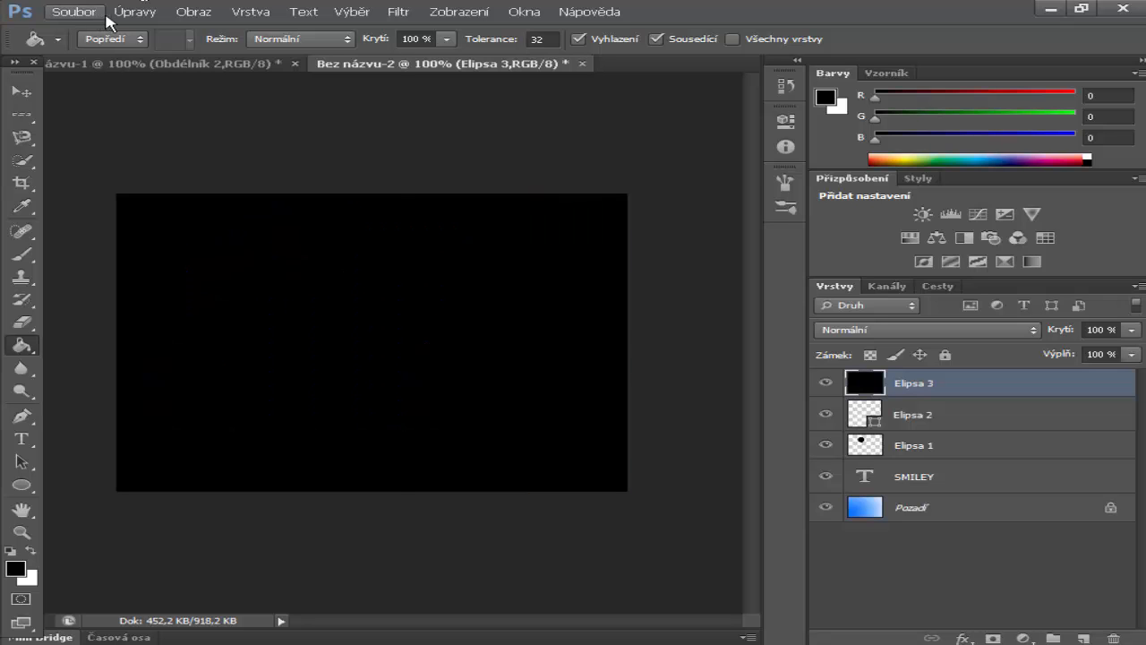
click(135, 11)
click(170, 60)
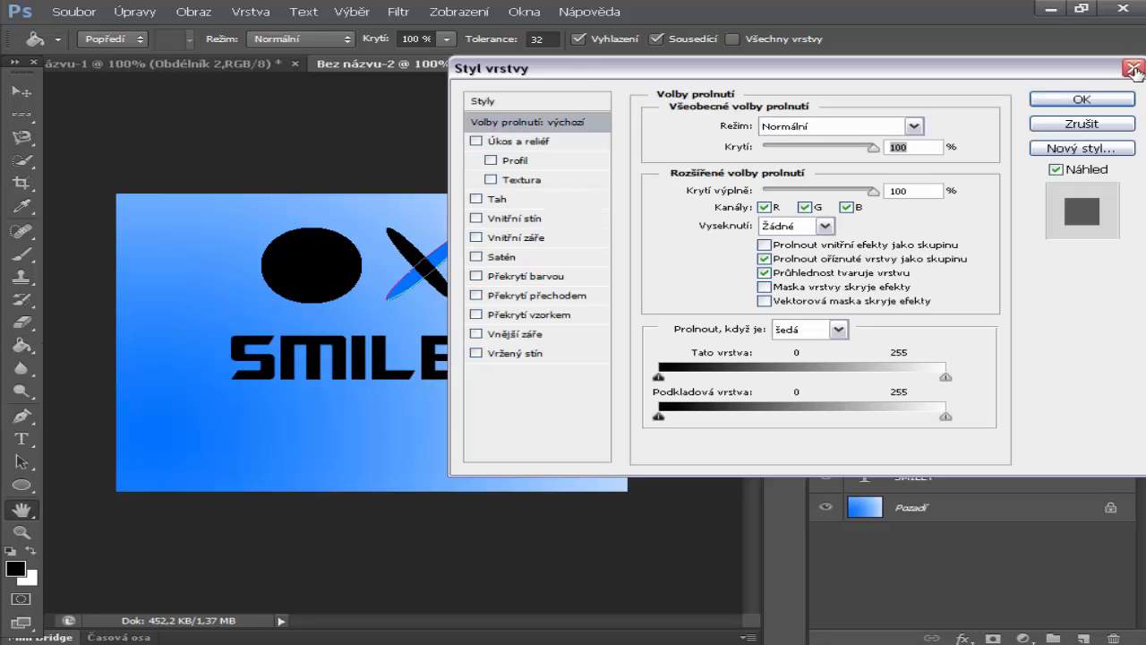
- Rasterize the Elipsa 2 stroke of the X and fill it with black using the Paint Bucket tool
click(1136, 72)
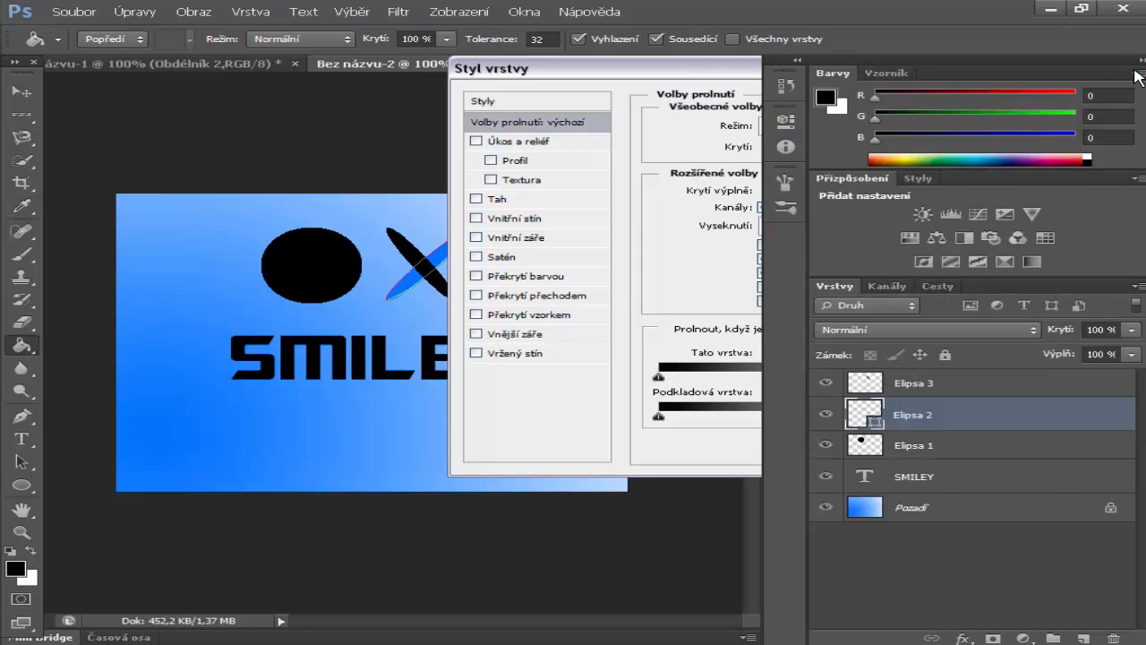
click(1137, 74)
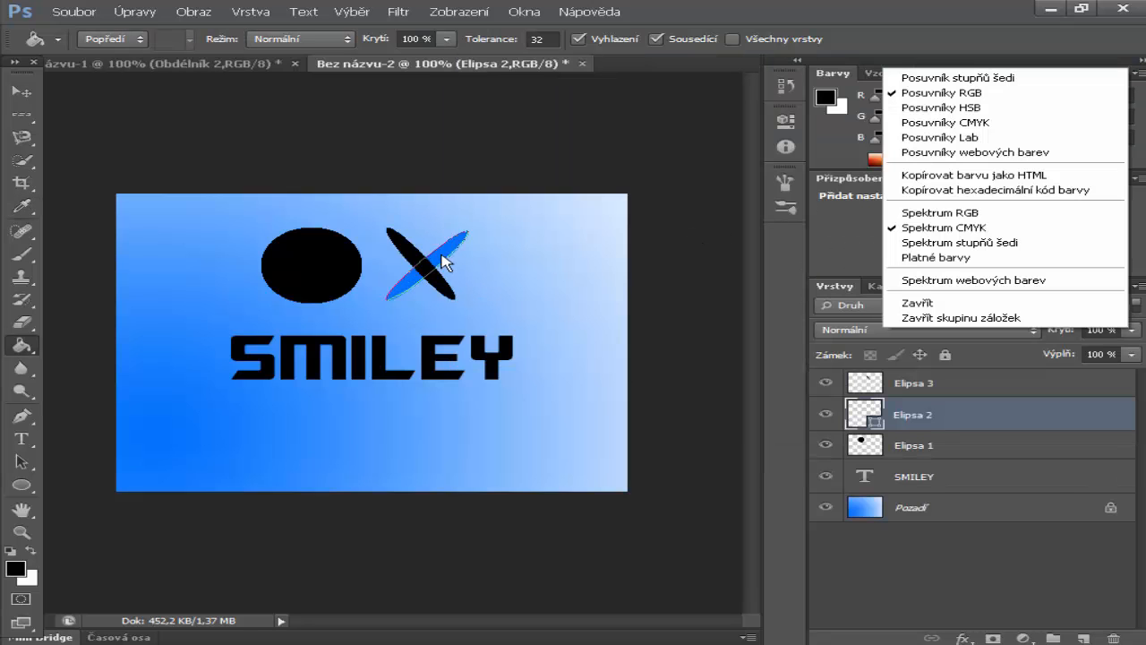
click(428, 260)
click(426, 259)
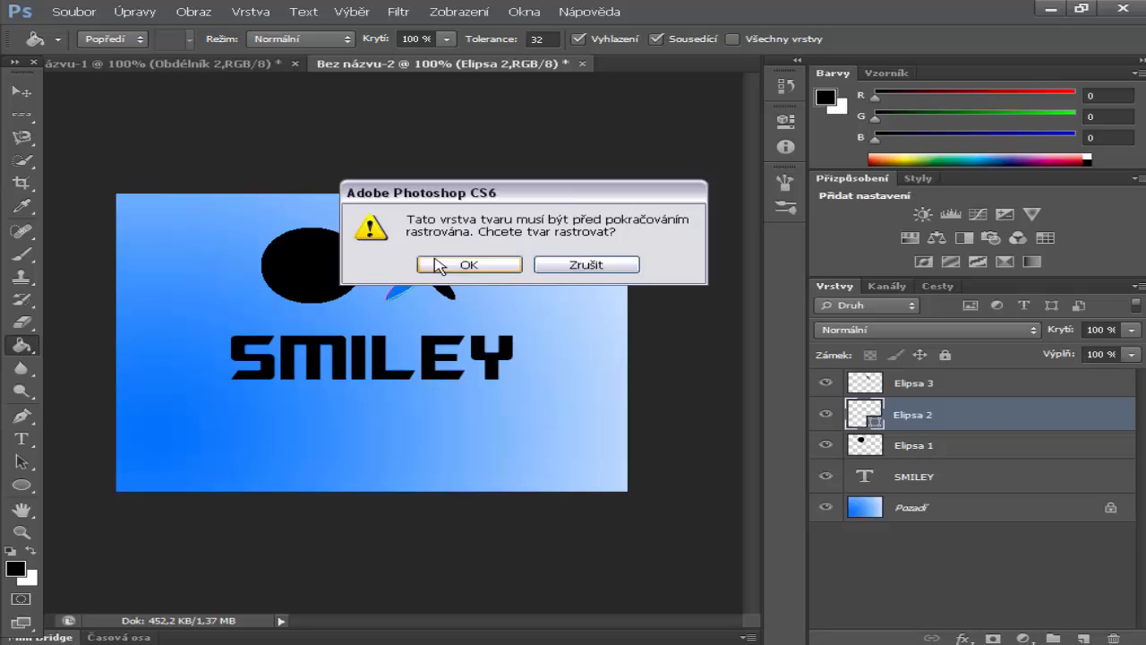
click(467, 261)
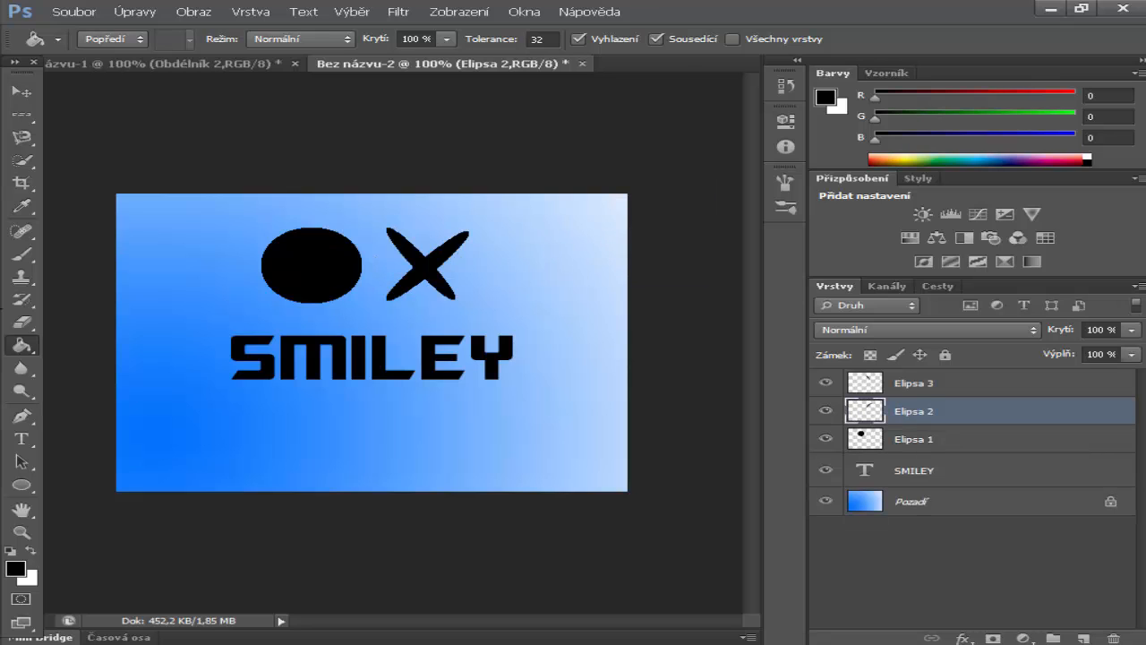
- Draw a thin horizontal rectangle shape, about 165 by 16 px, between the eyes and the SMILEY text
click(21, 486)
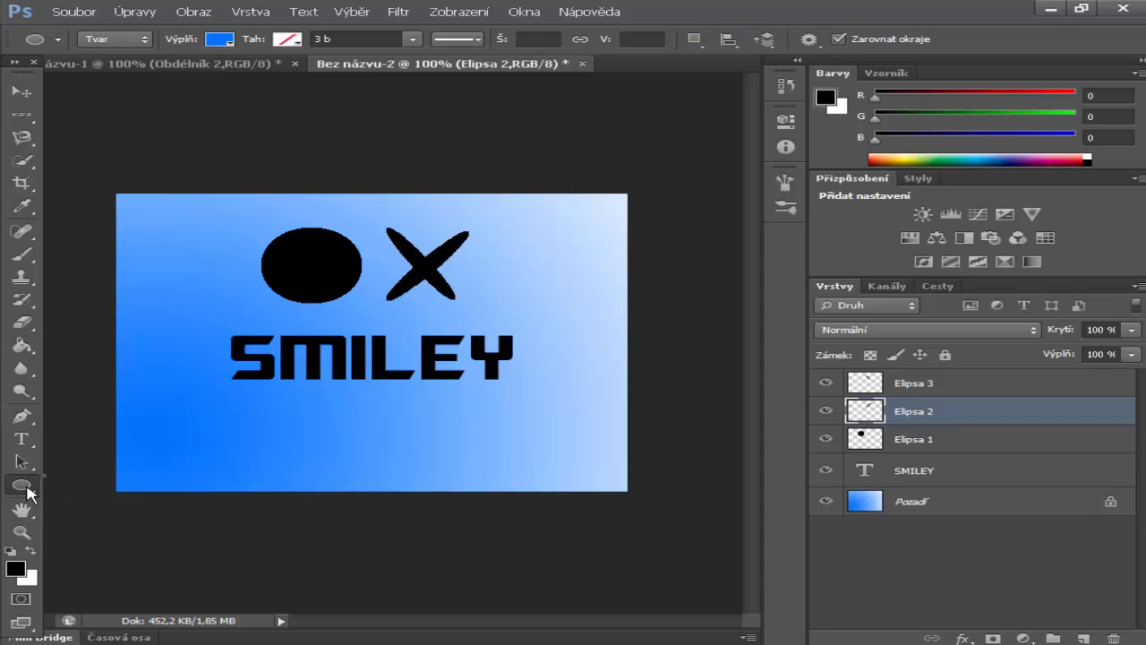
right_click(27, 491)
click(134, 482)
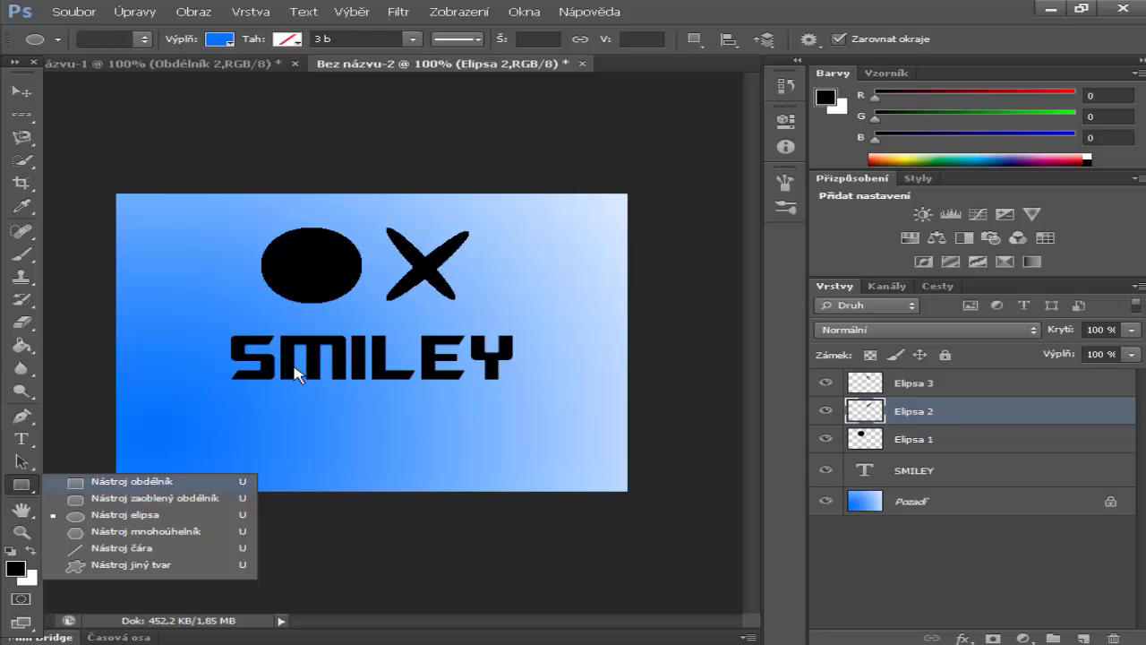
drag(283, 310, 469, 320)
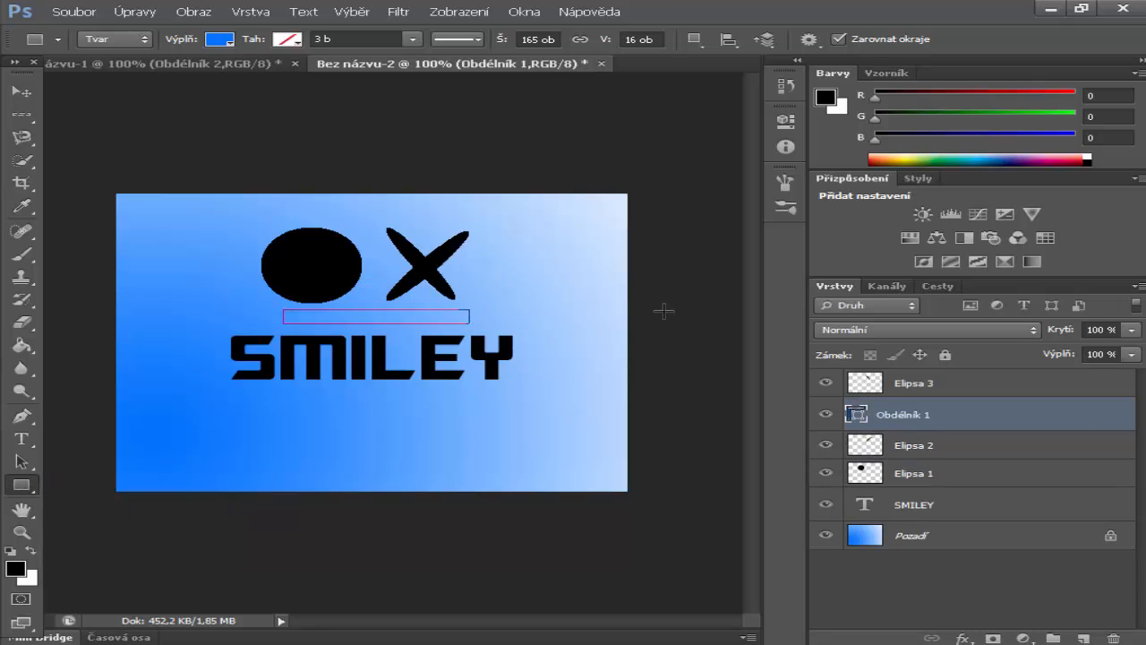
- Rasterize the thin rectangle below the eyes and fill it with black using the Paint Bucket tool
click(21, 344)
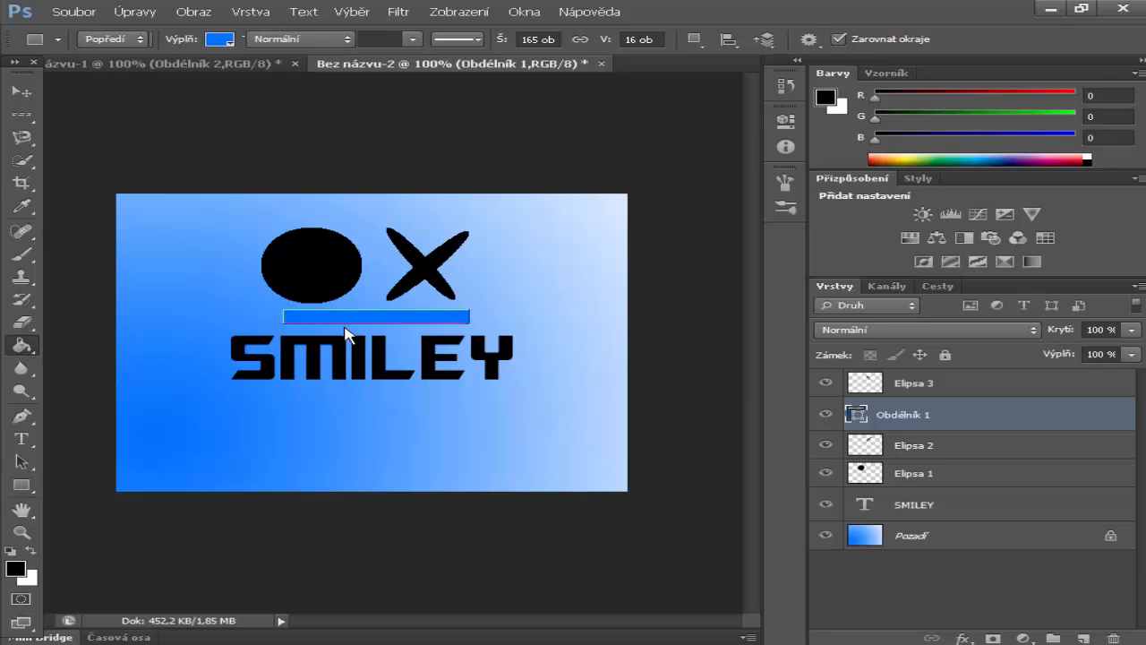
click(378, 313)
click(468, 264)
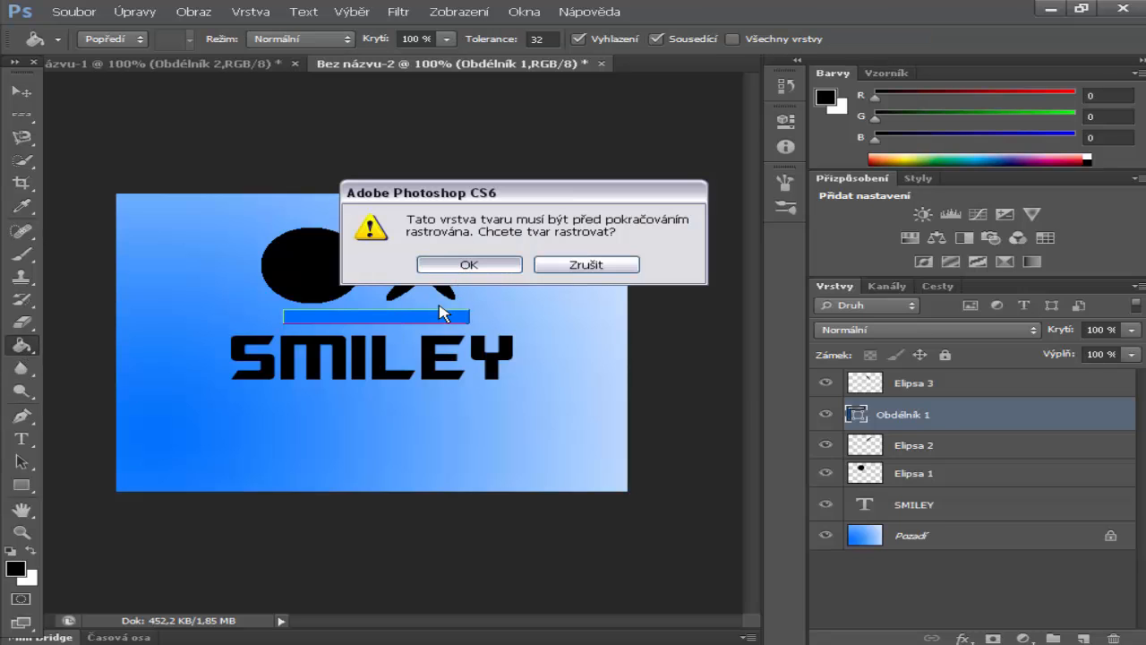
click(406, 314)
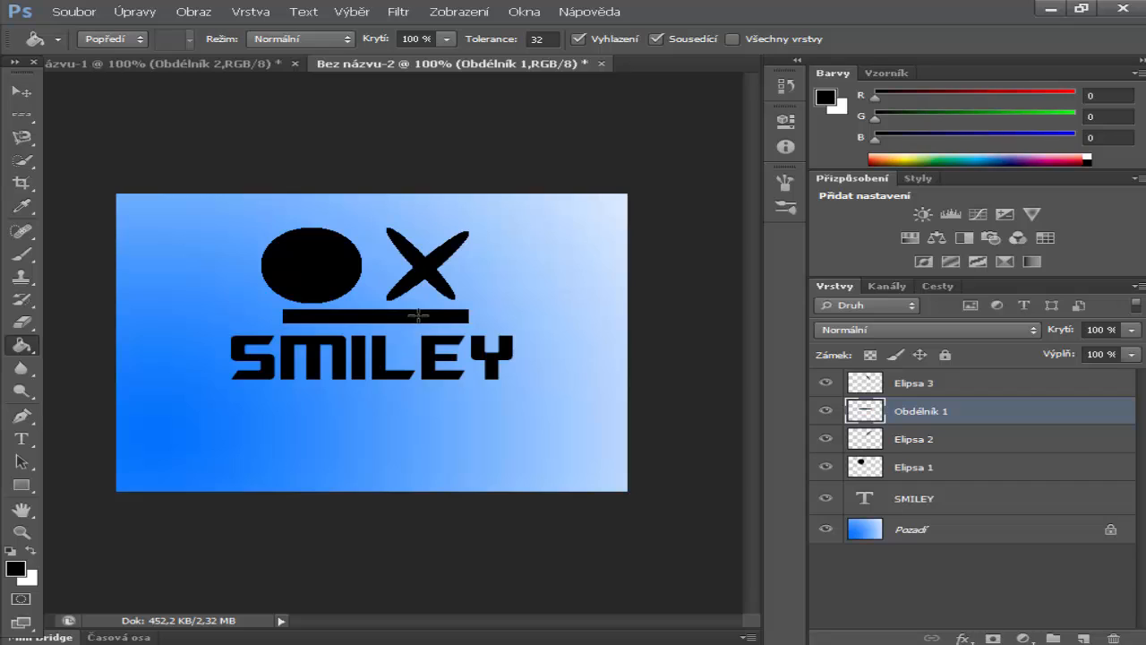